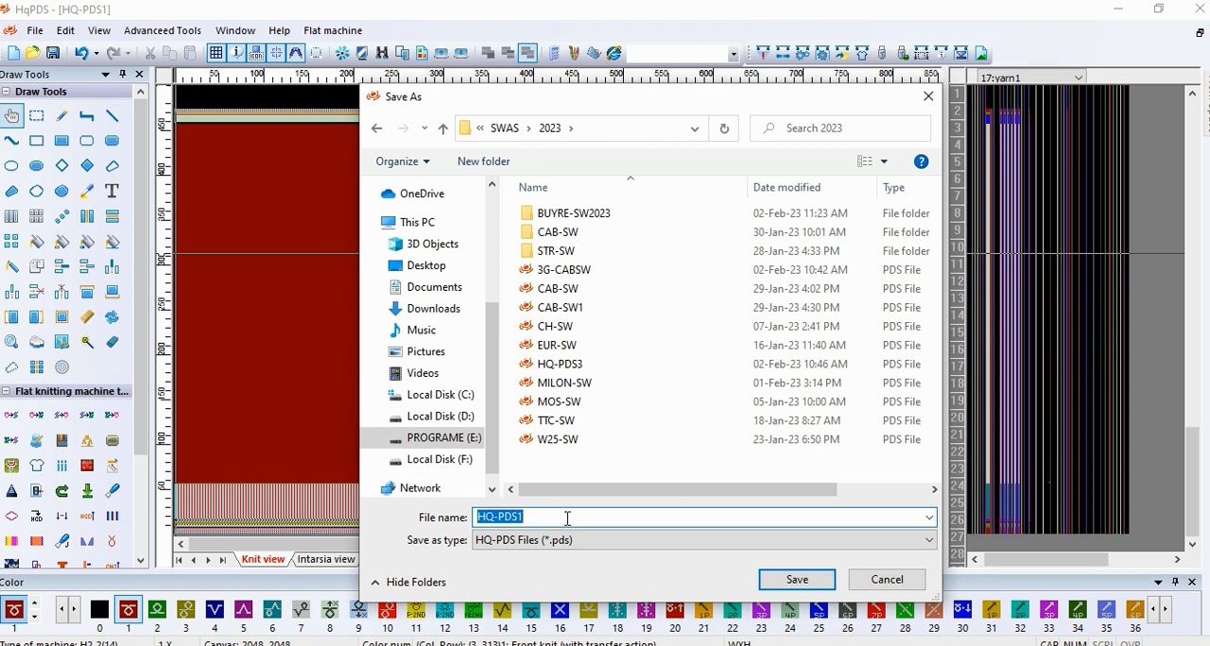
# Step: Save the knitting pattern in the 2023 folder under the file name SW
pyautogui.write('SW')
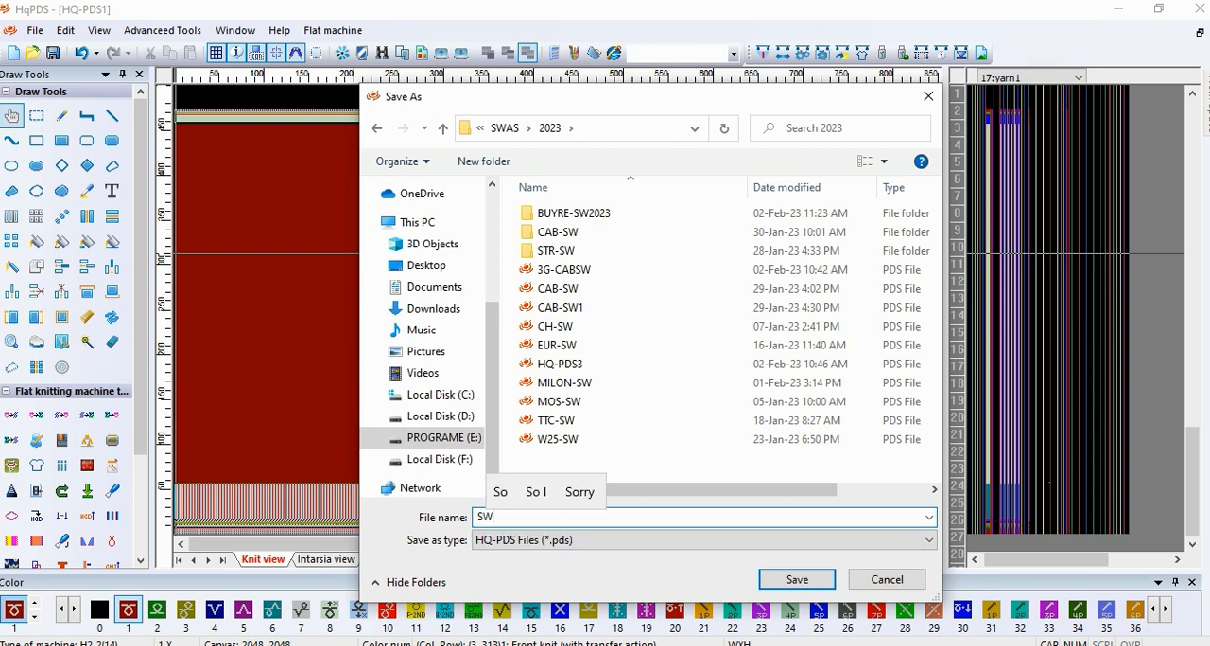
pyautogui.press('Return')
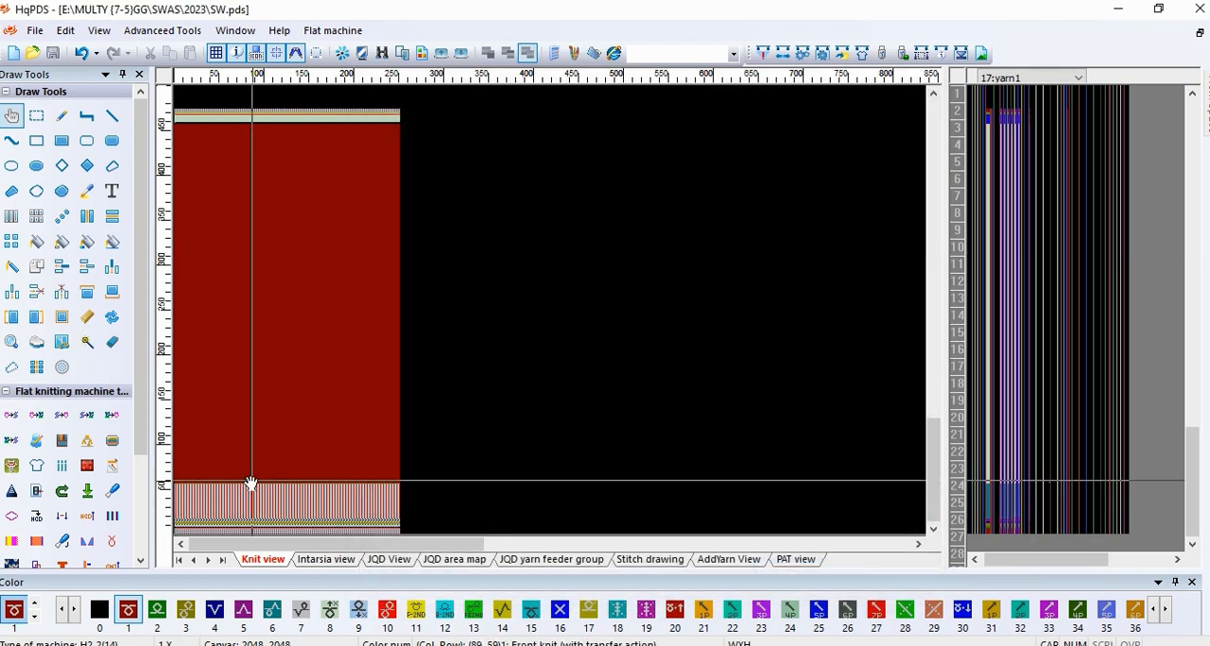
# Step: Above the rib, draw color 8 in column 52, rows 60 to 72, and color 2 in column 54, rows 58 to 60
pyautogui.scroll(6, 365, 362)
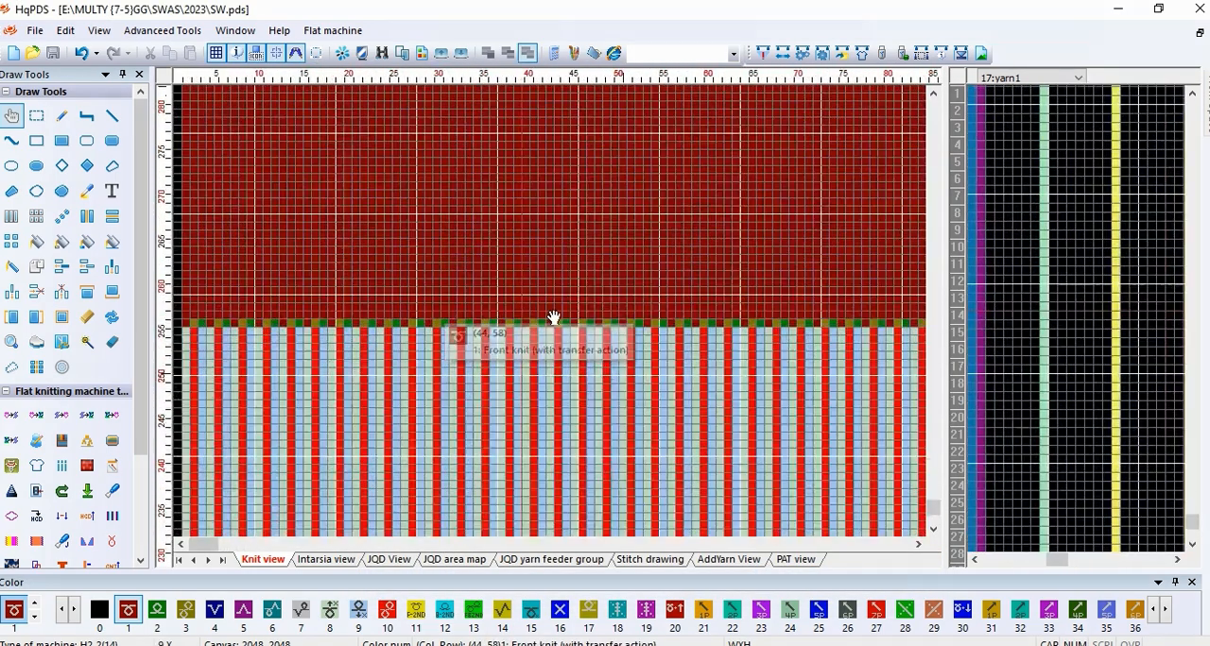
pyautogui.press('space')
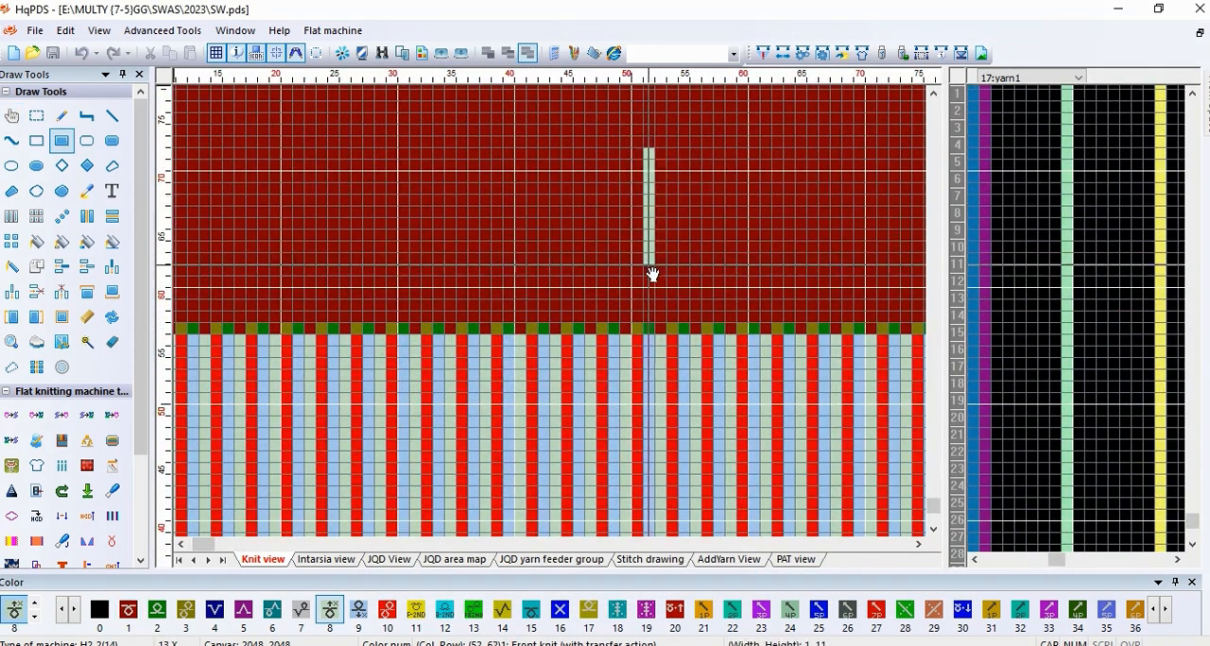
pyautogui.scroll(2, 554, 318)
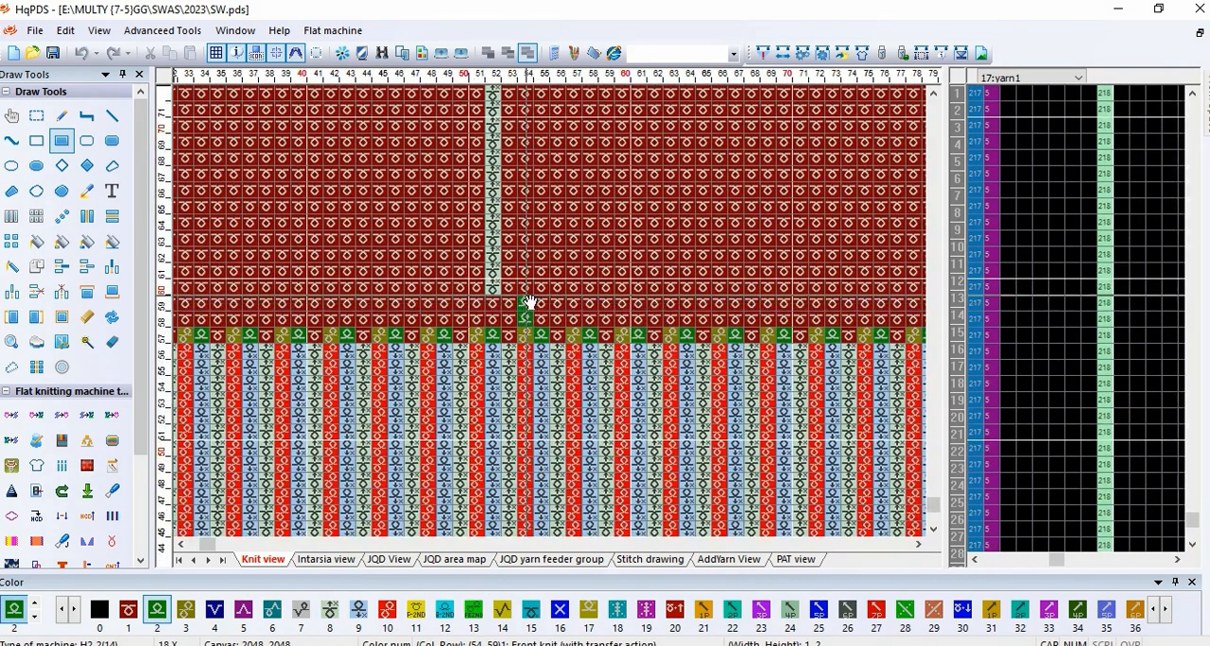
pyautogui.scroll(1, 527, 288)
# Step: In row 60, place color 71 at columns 53, 55 and 56, and color 105 at column 54
pyautogui.press('7')
pyautogui.press('1')
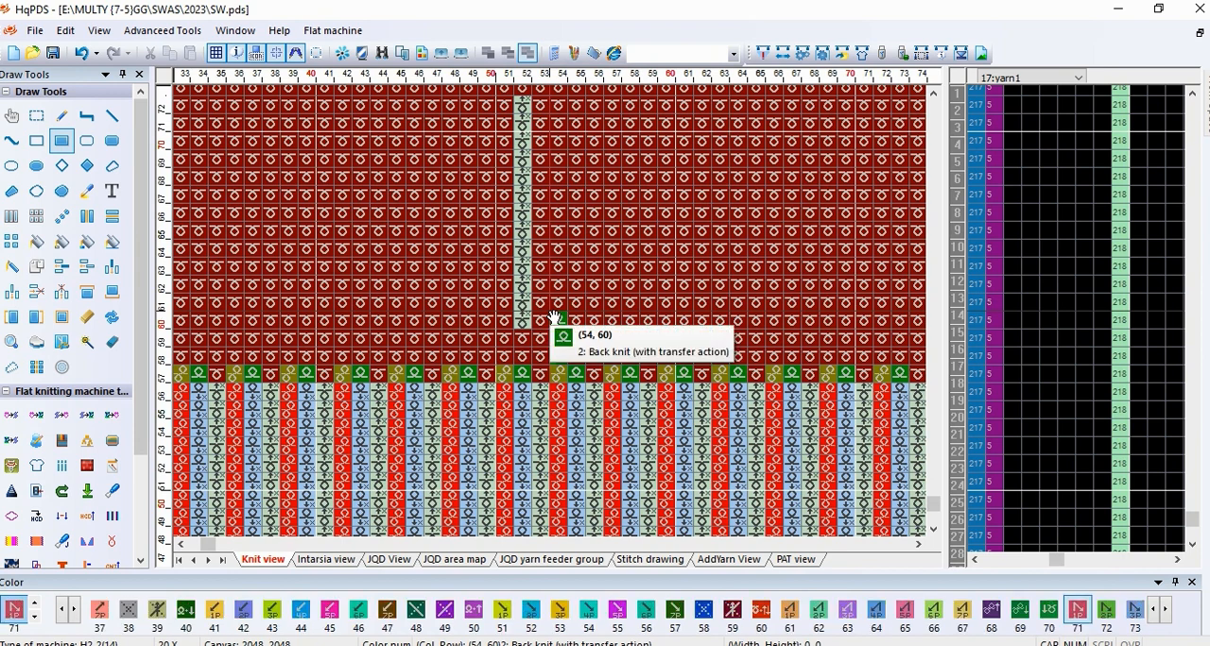
pyautogui.press('p')
pyautogui.click(545, 324)
pyautogui.press('1')
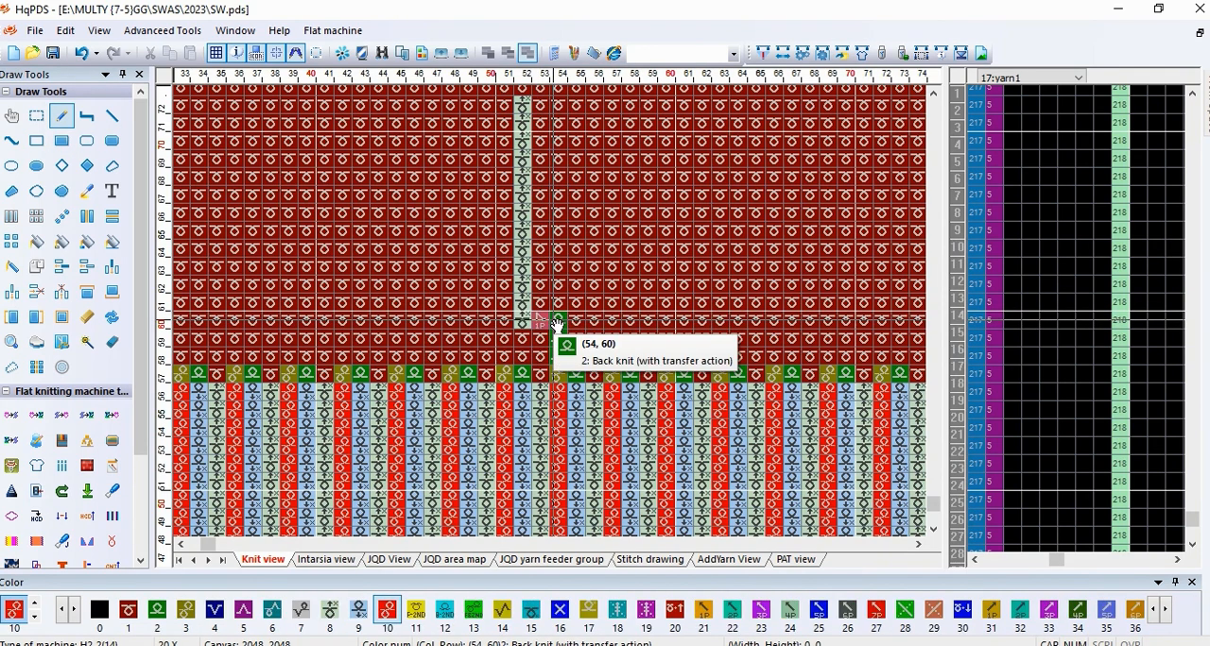
pyautogui.press('0')
pyautogui.press('5')
pyautogui.press('7')
pyautogui.press('1')
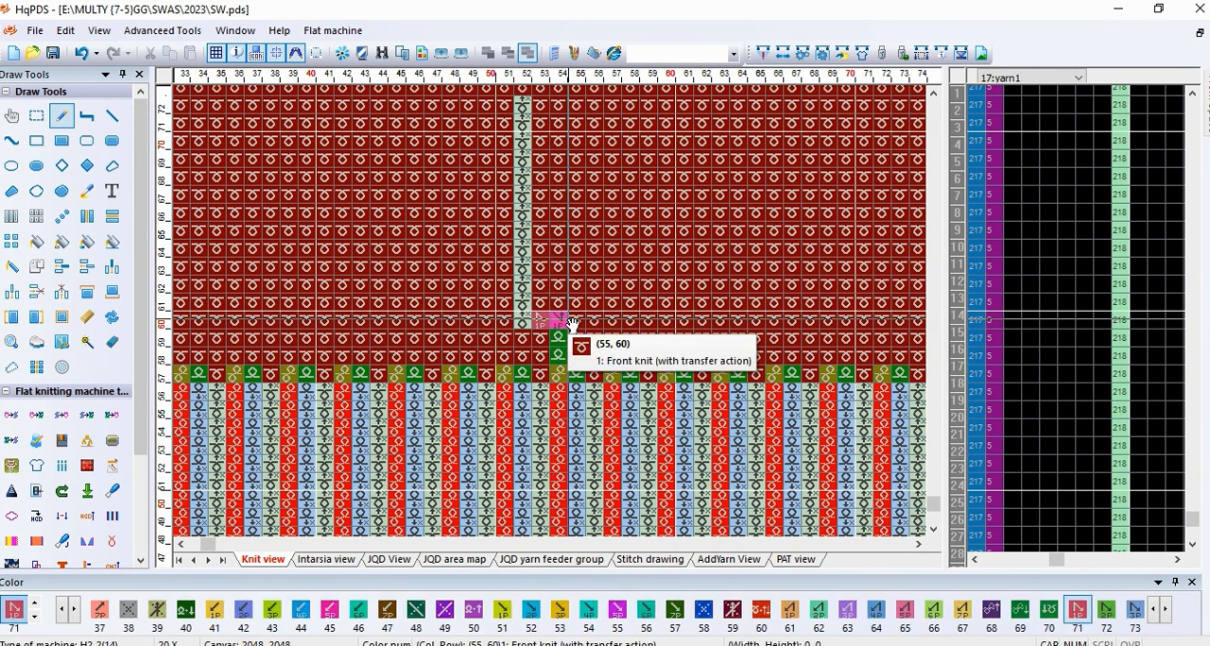
pyautogui.click(574, 325)
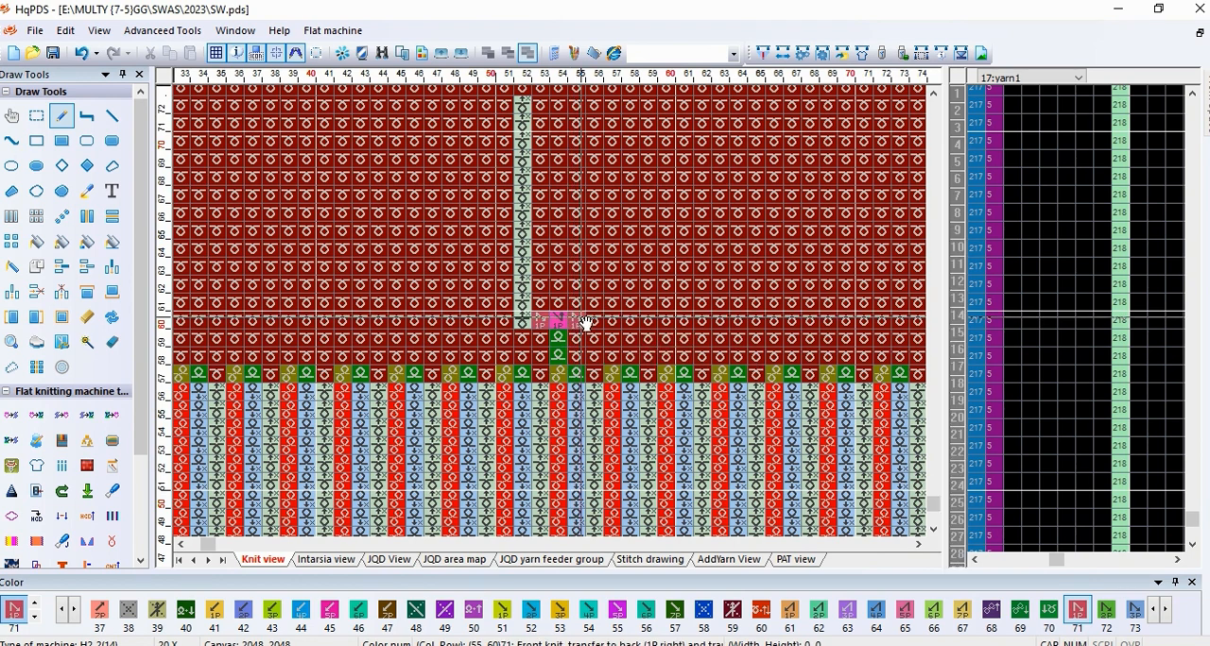
# Step: Repeat the transfer row diagonally at rows 62, 64 and 66, and fill color 71 back to column 53 on each row
pyautogui.click(60, 219)
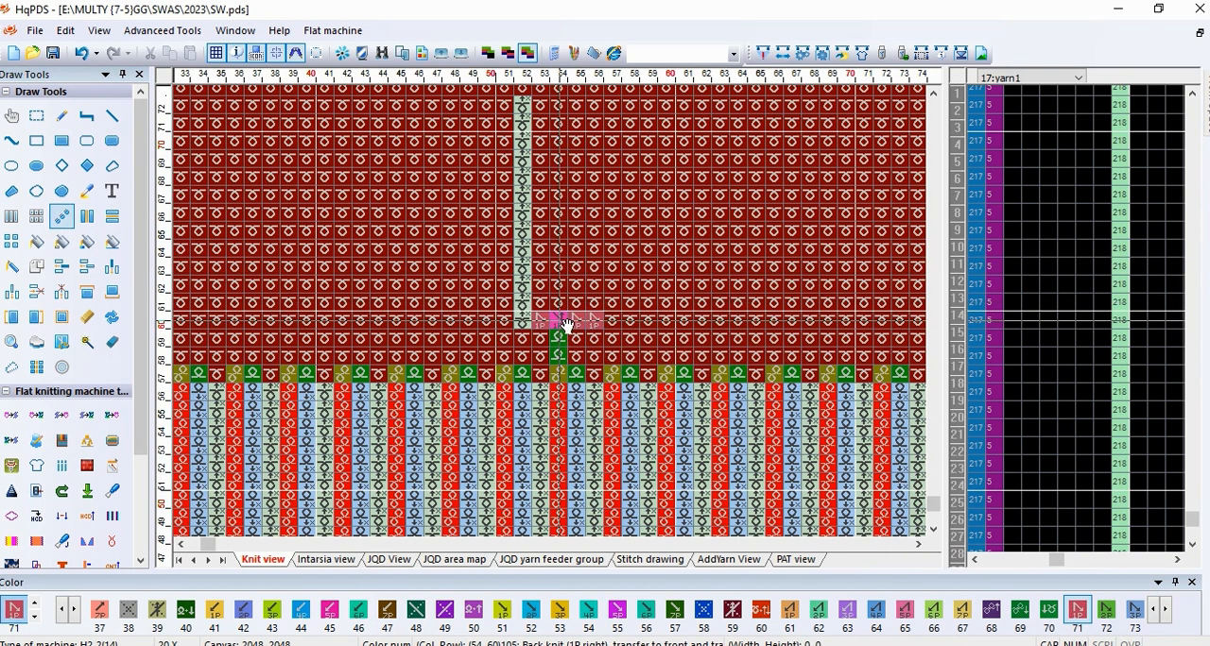
pyautogui.moveTo(579, 335); pyautogui.dragTo(700, 209)
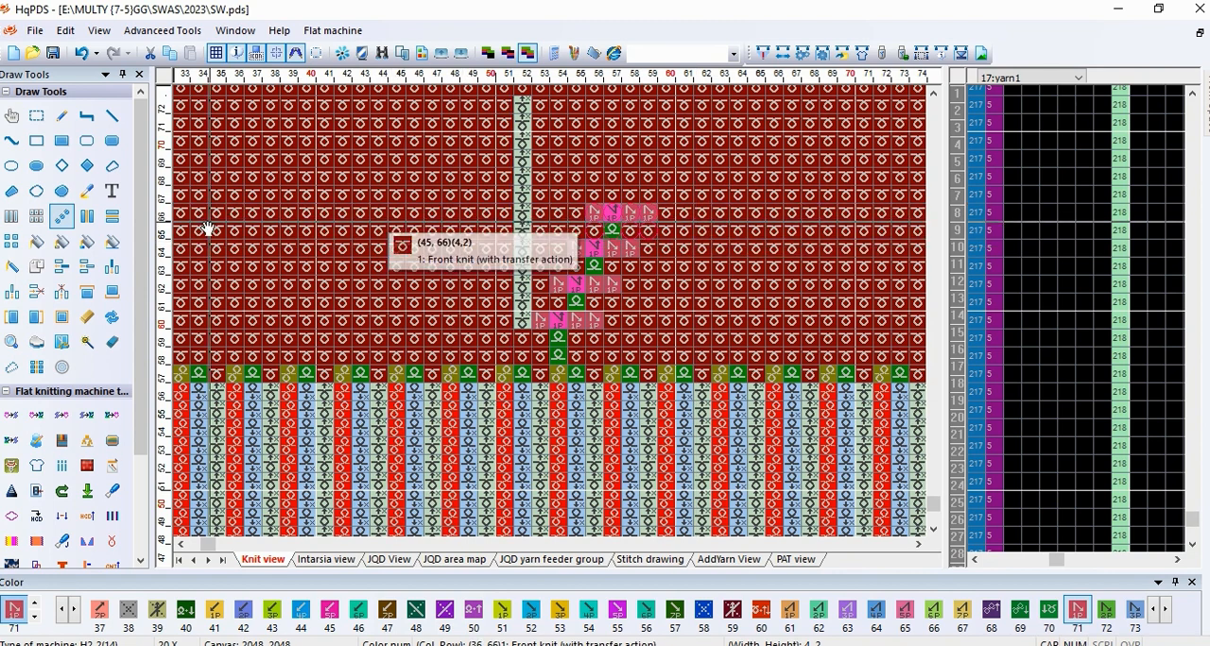
pyautogui.click(37, 218)
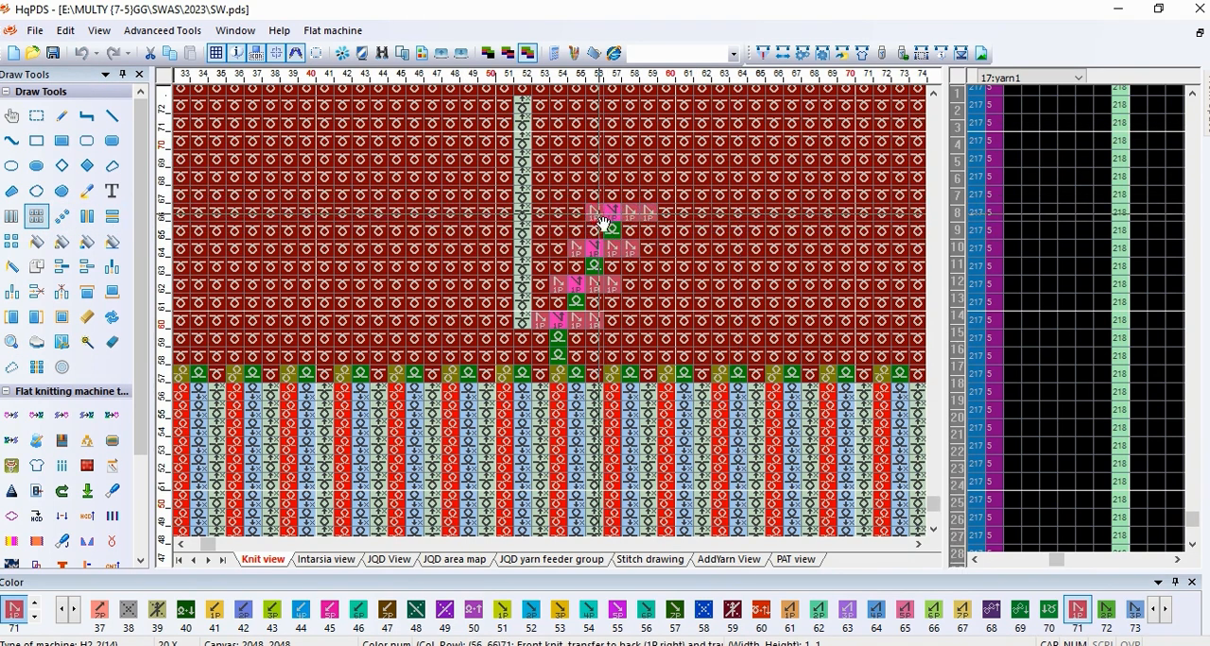
pyautogui.moveTo(601, 232); pyautogui.dragTo(525, 238)
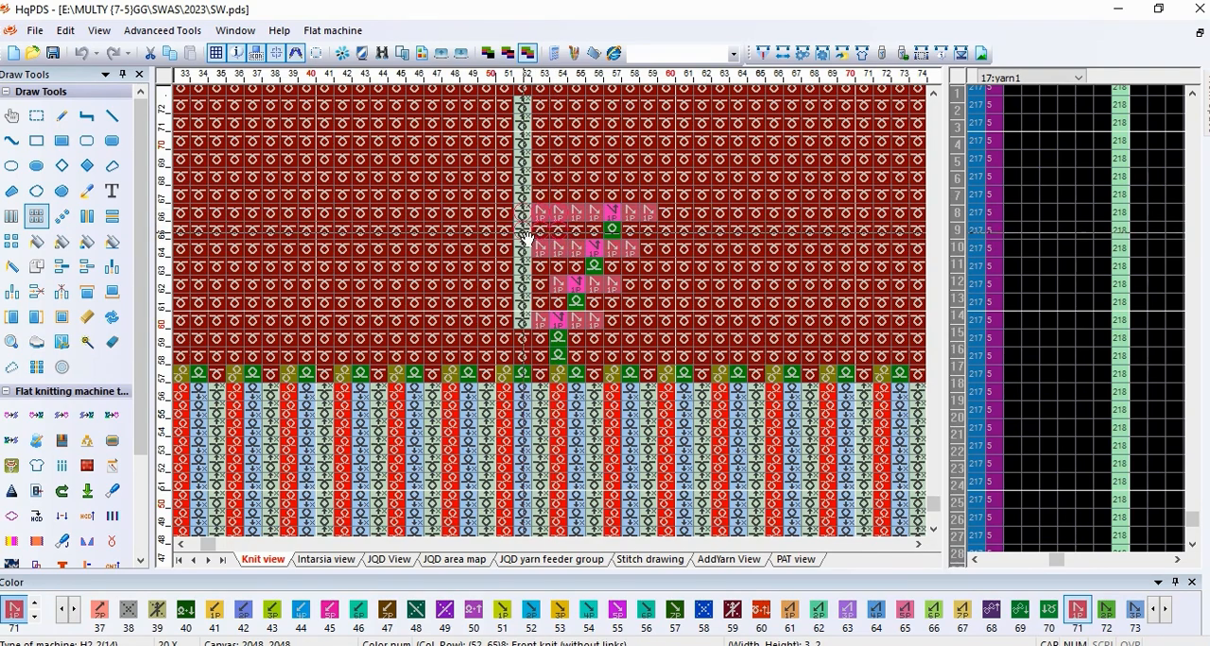
pyautogui.scroll(-2, 554, 318)
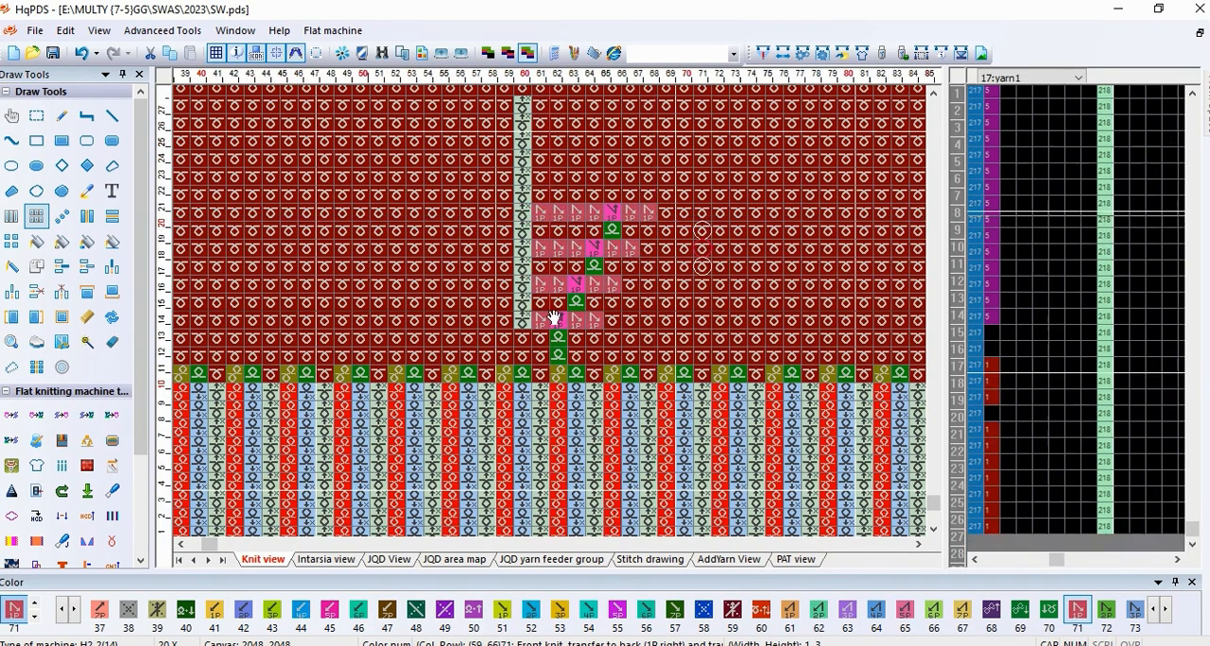
# Step: Mirror the transfer block in columns 53 to 59 onto the opposite side of the color 8 column
pyautogui.scroll(2, 554, 319)
pyautogui.click(36, 116)
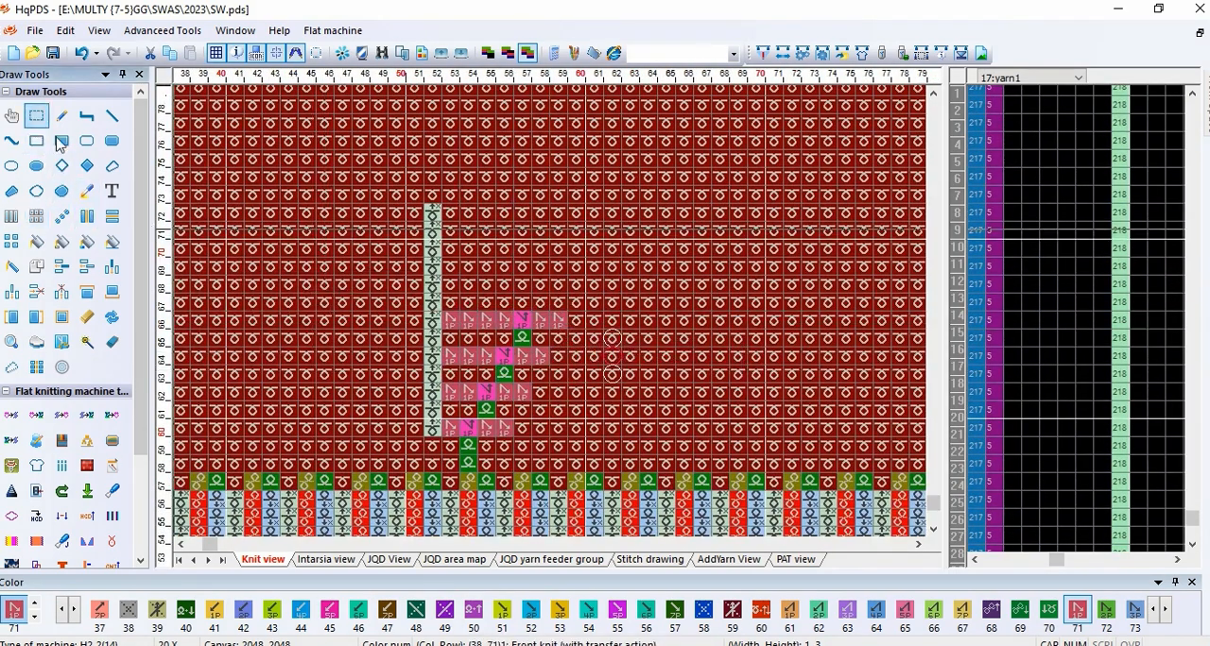
pyautogui.moveTo(556, 329); pyautogui.dragTo(446, 468)
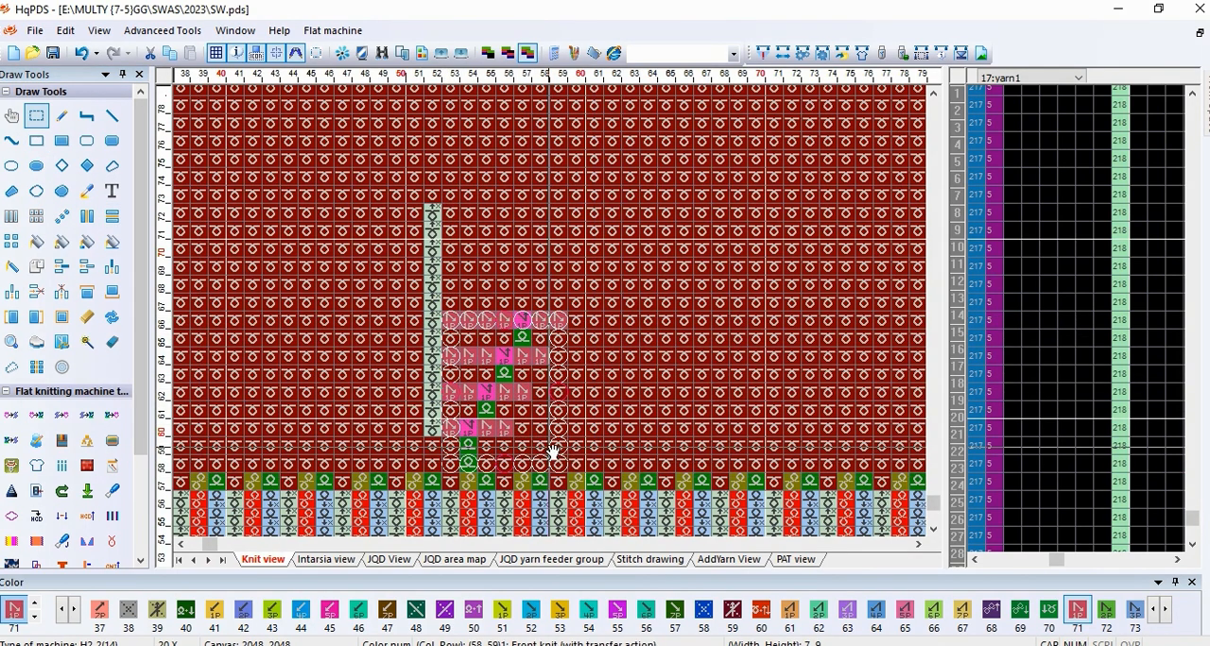
pyautogui.moveTo(553, 453); pyautogui.dragTo(399, 449)
pyautogui.click(91, 224)
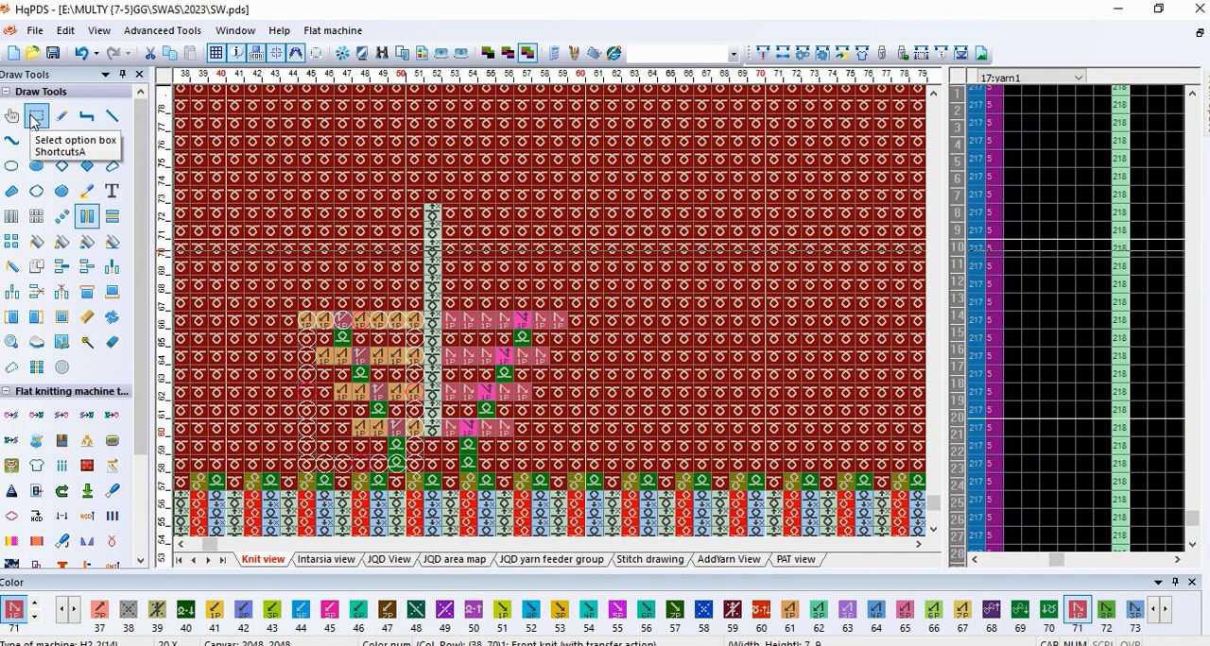
# Step: Overwrite the color 8 stitches in column 52 above row 66 with copied front knit cells
pyautogui.click(34, 117)
pyautogui.moveTo(464, 172); pyautogui.dragTo(496, 310)
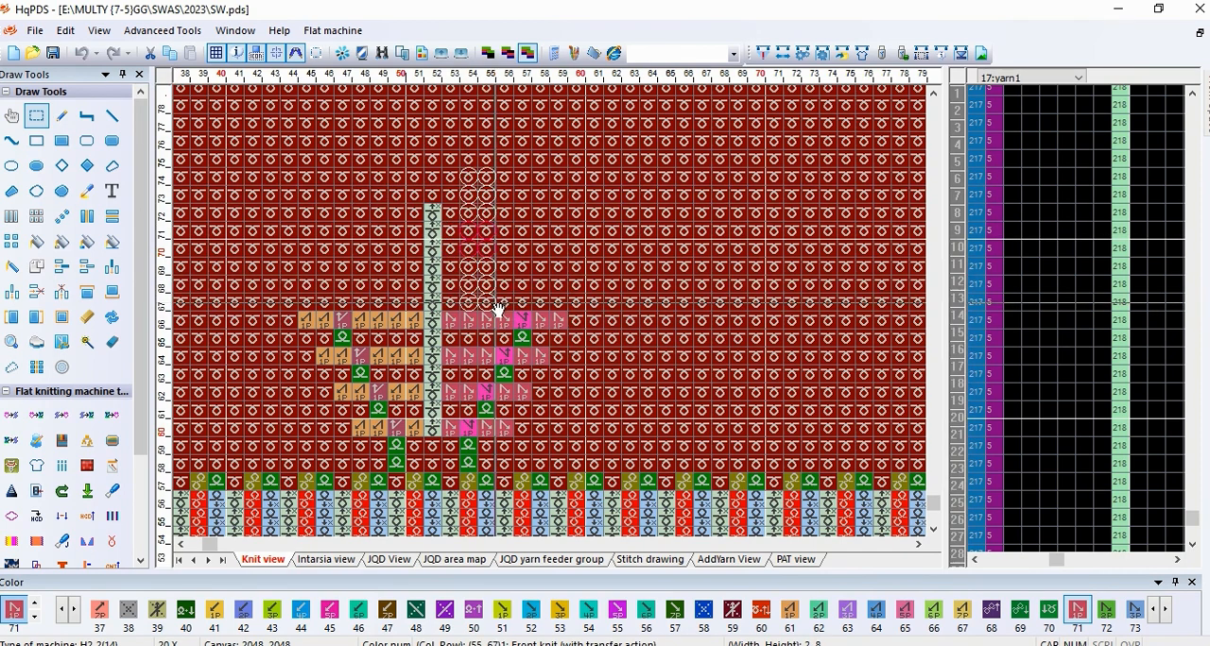
pyautogui.moveTo(397, 283); pyautogui.dragTo(440, 281)
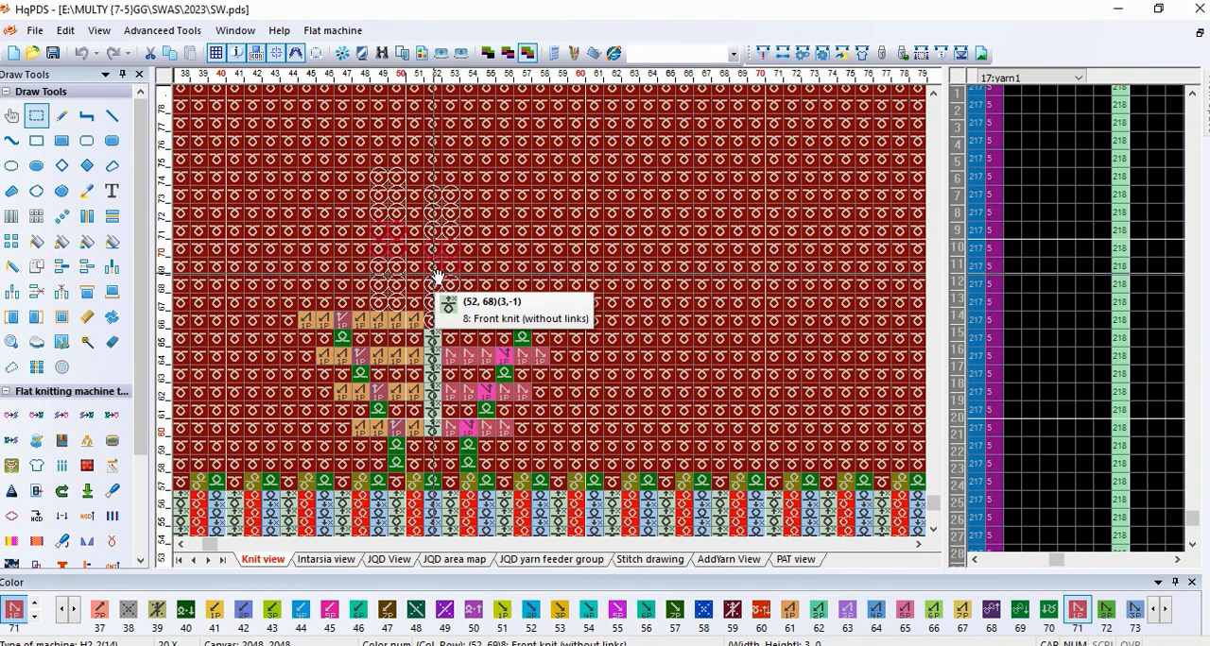
pyautogui.moveTo(595, 267); pyautogui.dragTo(612, 321)
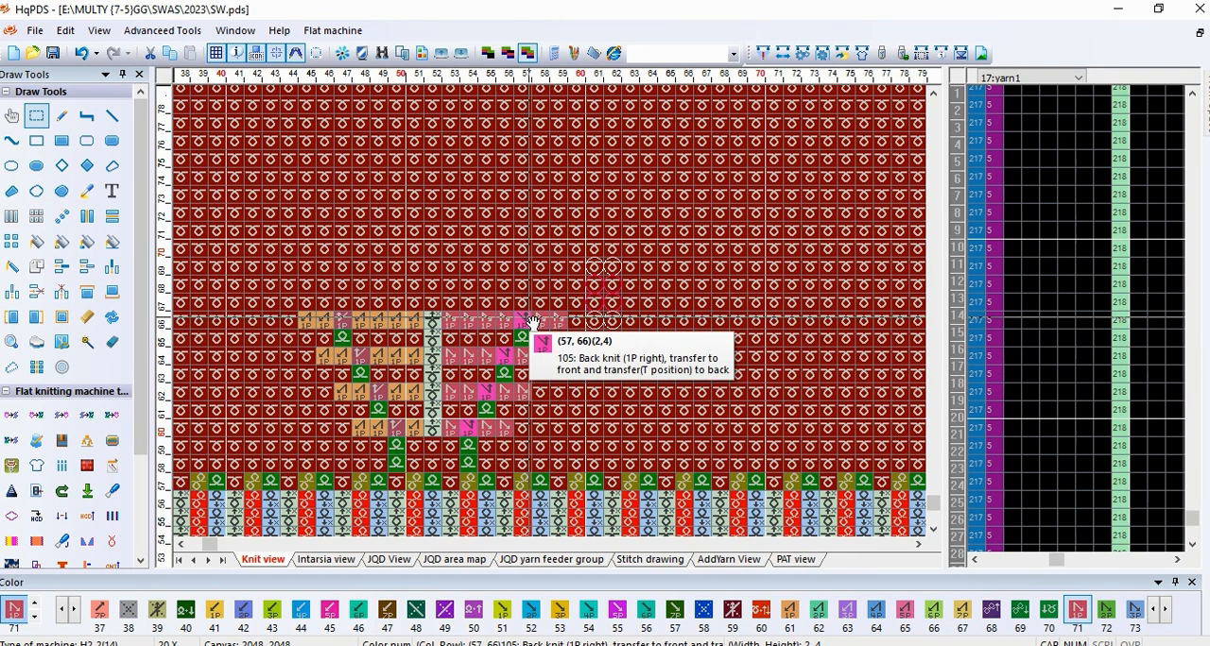
# Step: Draw color 2 back knit stitches in rows 67 to 69 at columns 46 and 58
pyautogui.press('2')
pyautogui.press('r')
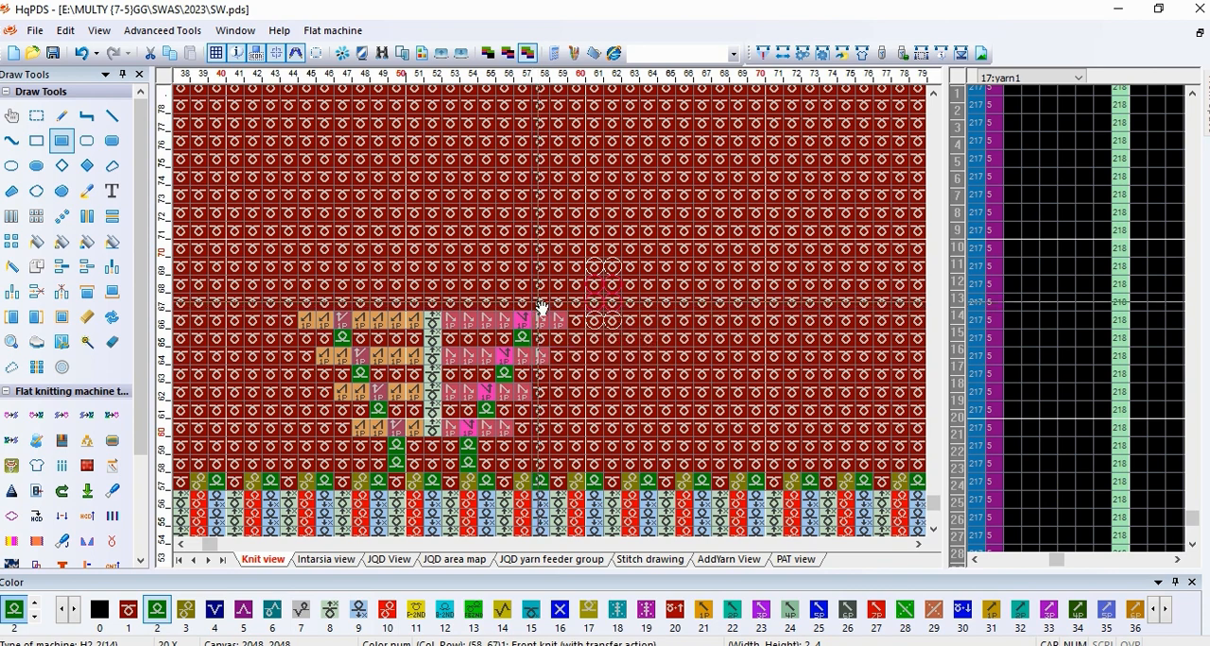
pyautogui.moveTo(537, 302)
pyautogui.mouseDown()
pyautogui.moveTo(535, 244)
pyautogui.moveTo(536, 265)
pyautogui.mouseUp()
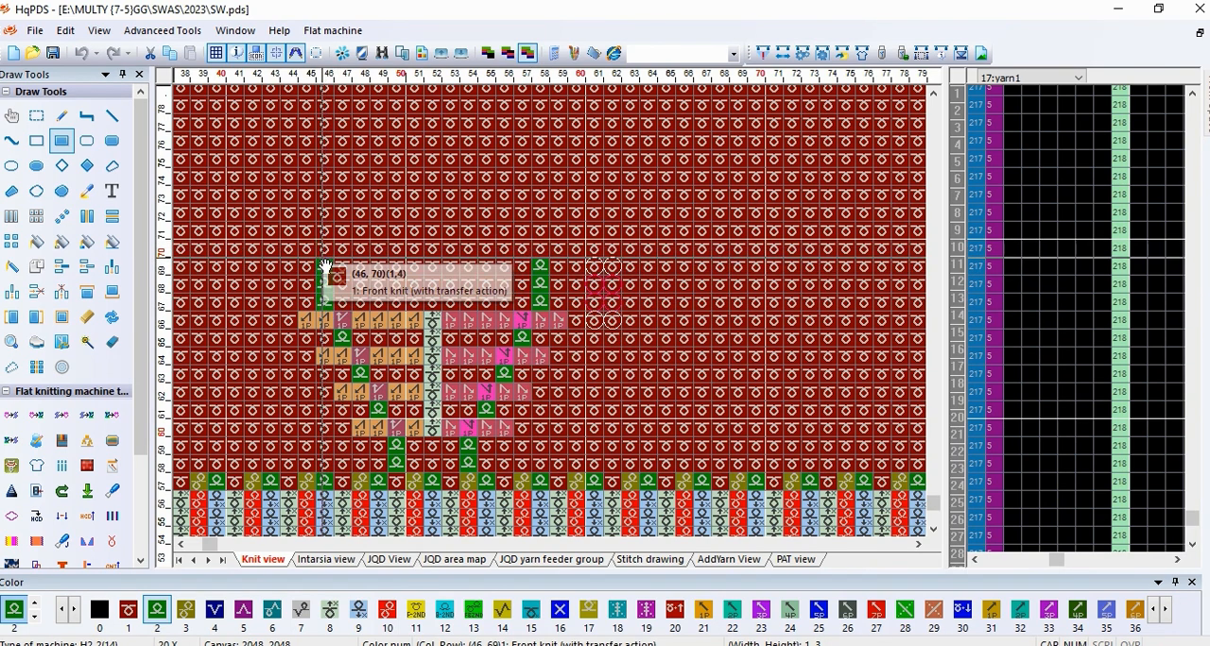
# Step: Copy both motif halves ten rows up with their sides swapped, and add color 2 stitches at columns 50 and 54 up to row 78
pyautogui.click(36, 115)
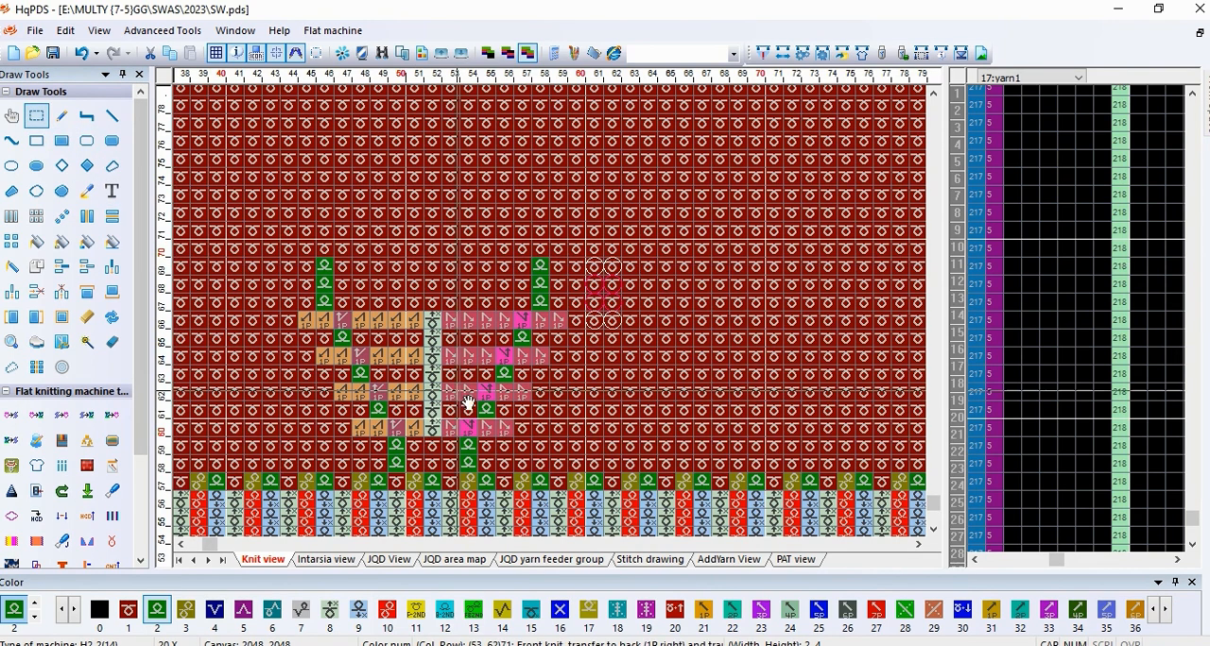
pyautogui.moveTo(464, 445); pyautogui.dragTo(557, 329)
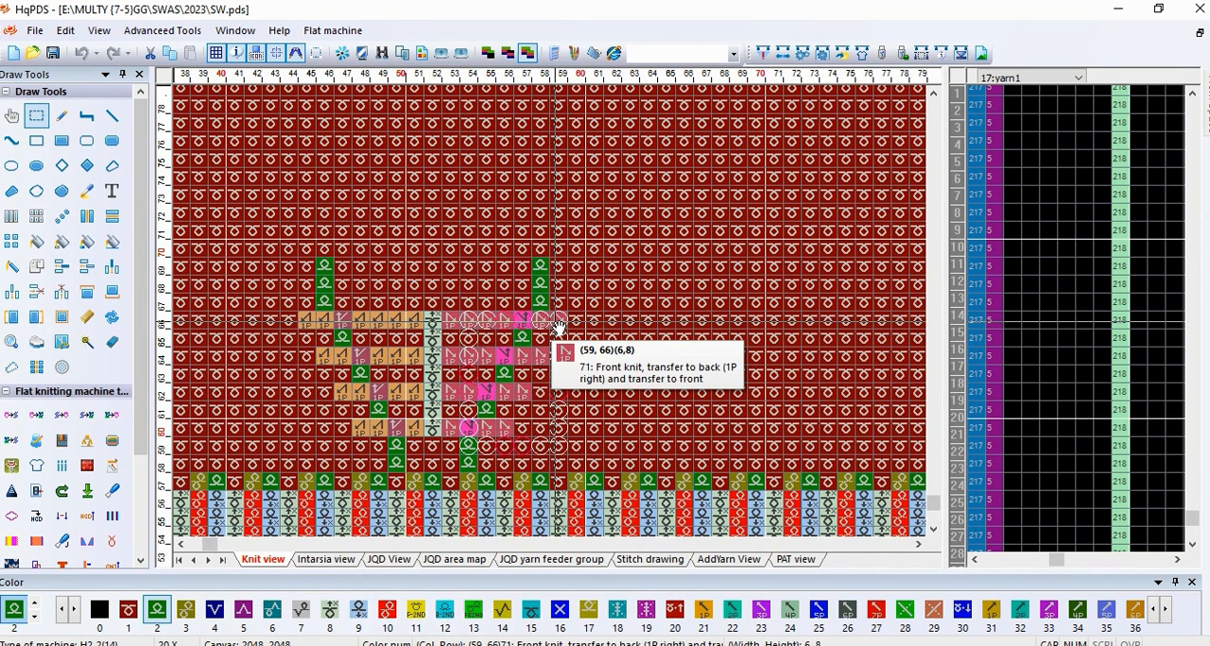
pyautogui.press('Escape')
pyautogui.moveTo(497, 392); pyautogui.dragTo(438, 454)
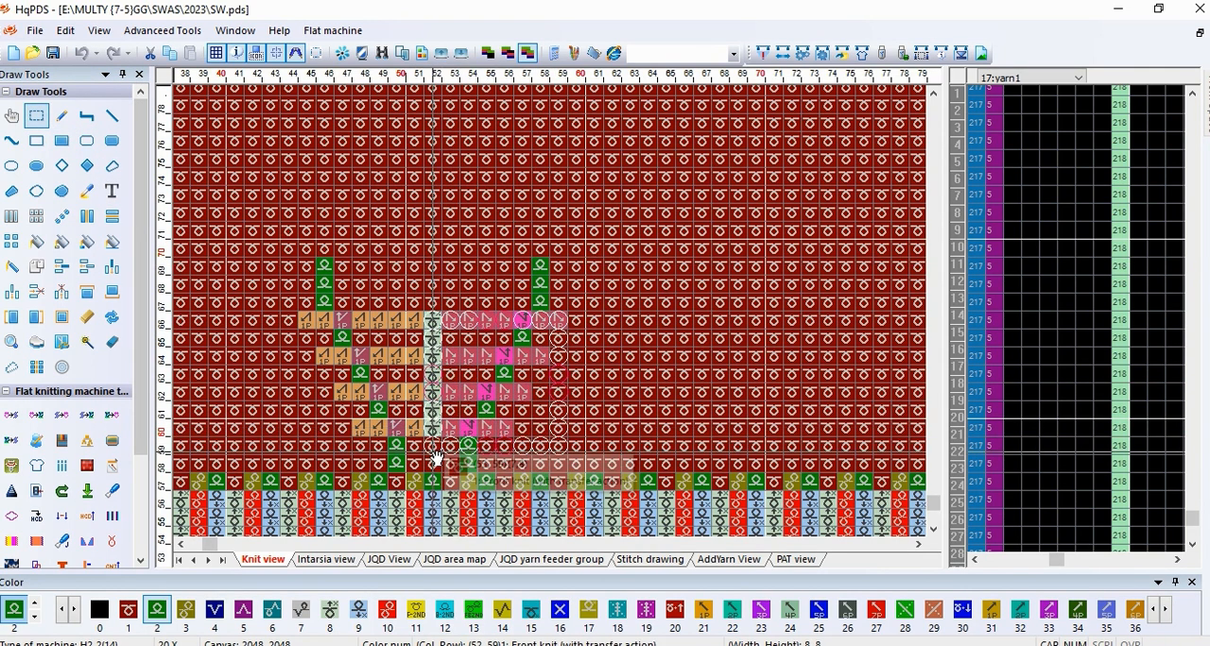
pyautogui.moveTo(508, 438); pyautogui.dragTo(542, 257)
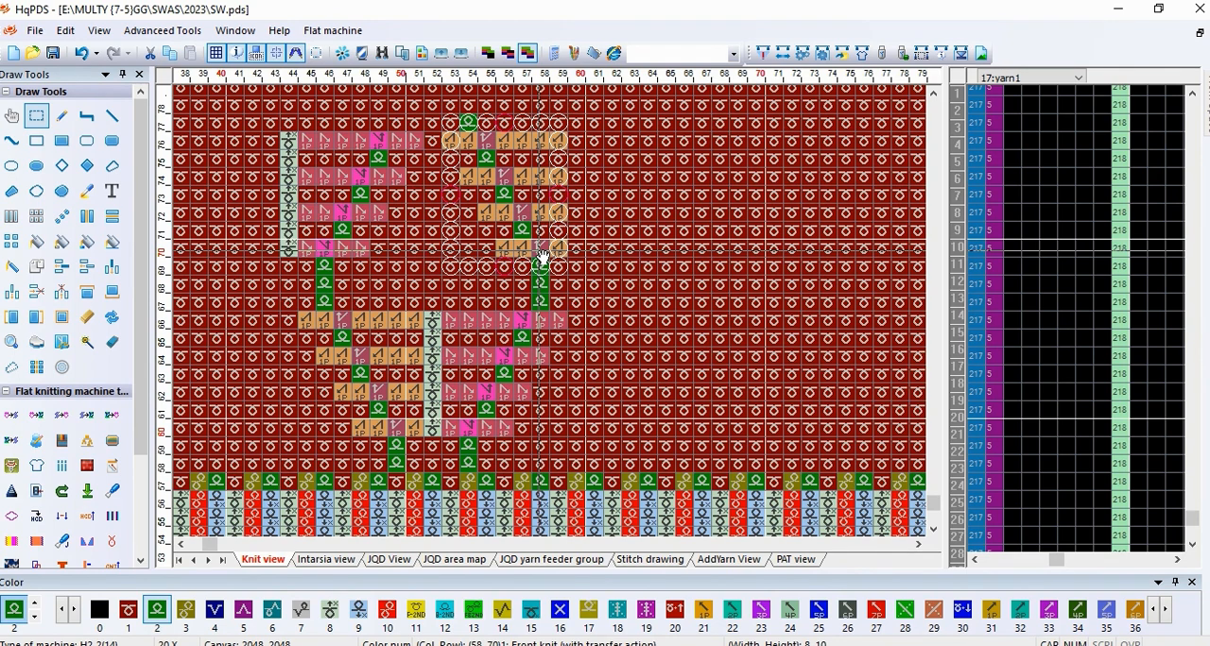
pyautogui.scroll(-1, 523, 250)
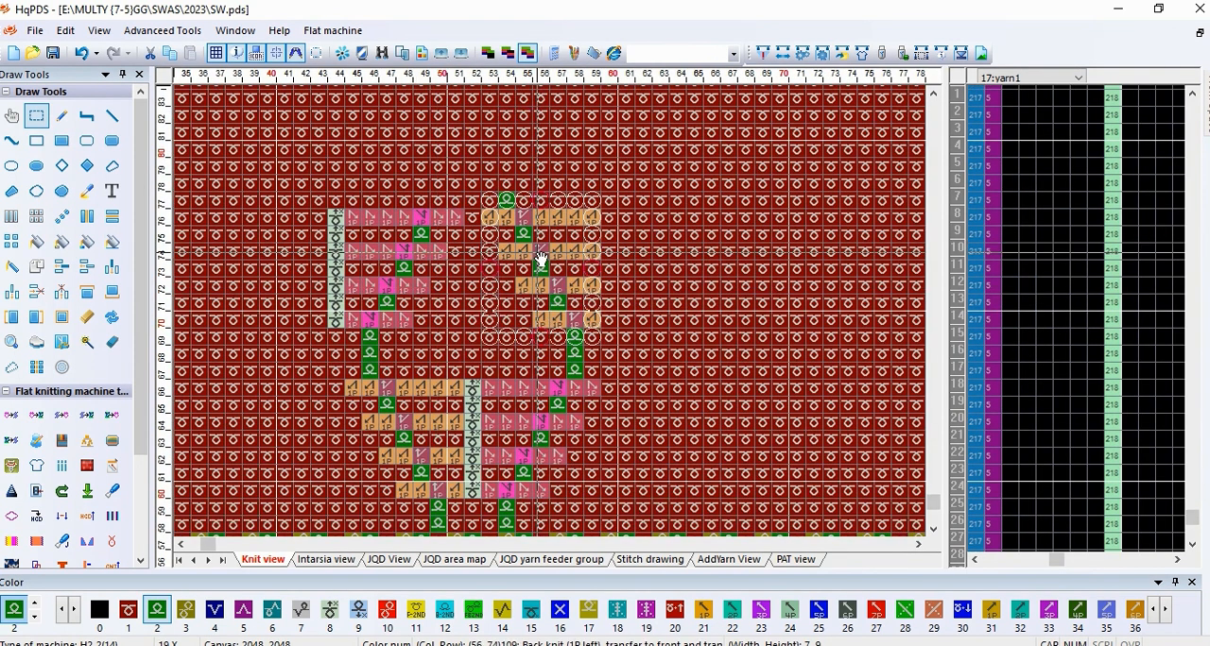
pyautogui.click(505, 188)
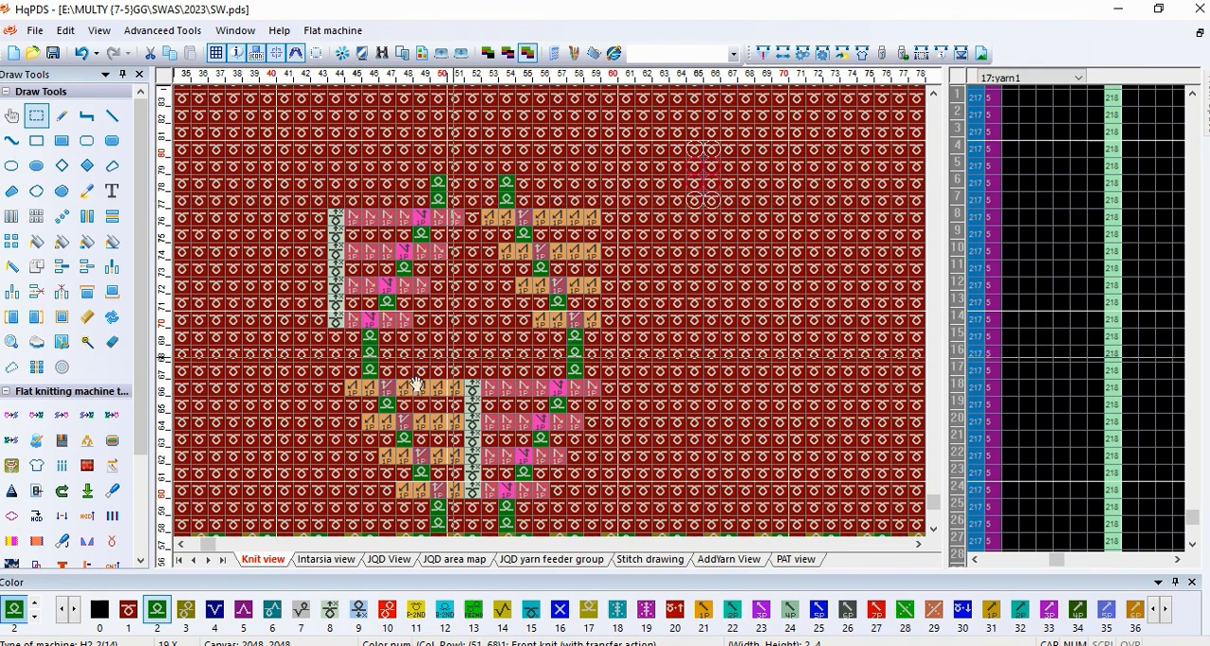
# Step: Select the motif block of 36 by 20 cells from row 59 to row 78 and repeat it vertically up the panel
pyautogui.moveTo(283, 508); pyautogui.dragTo(882, 184)
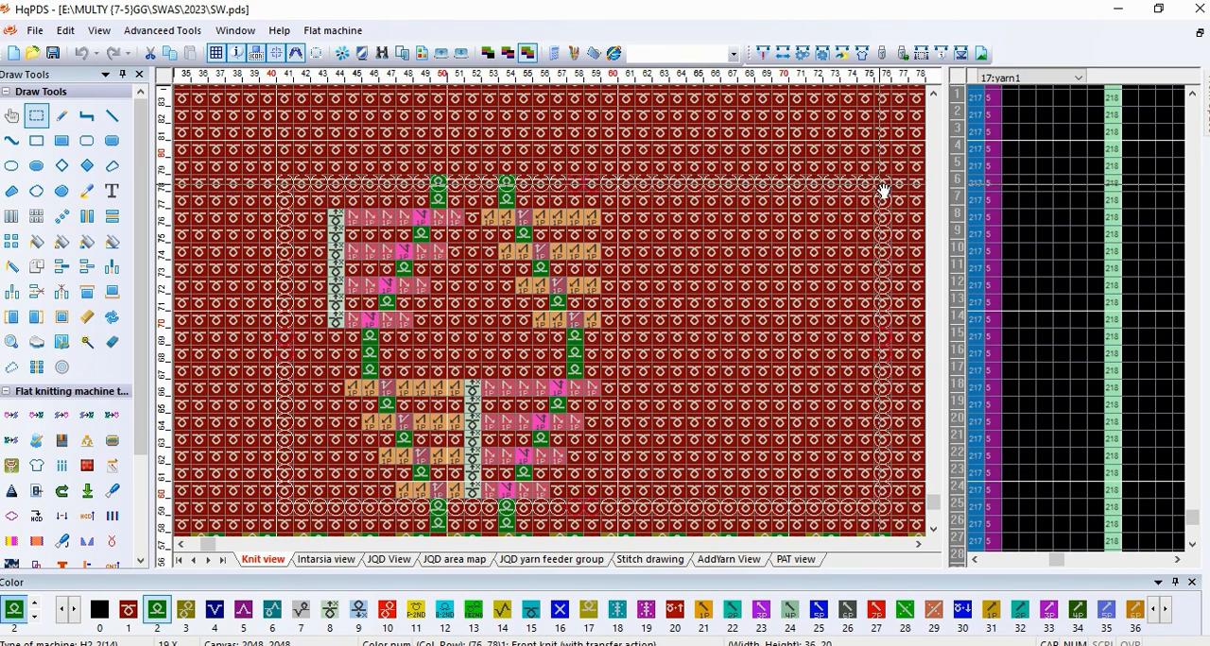
pyautogui.moveTo(702, 217); pyautogui.dragTo(684, 144)
pyautogui.rightClick(626, 172)
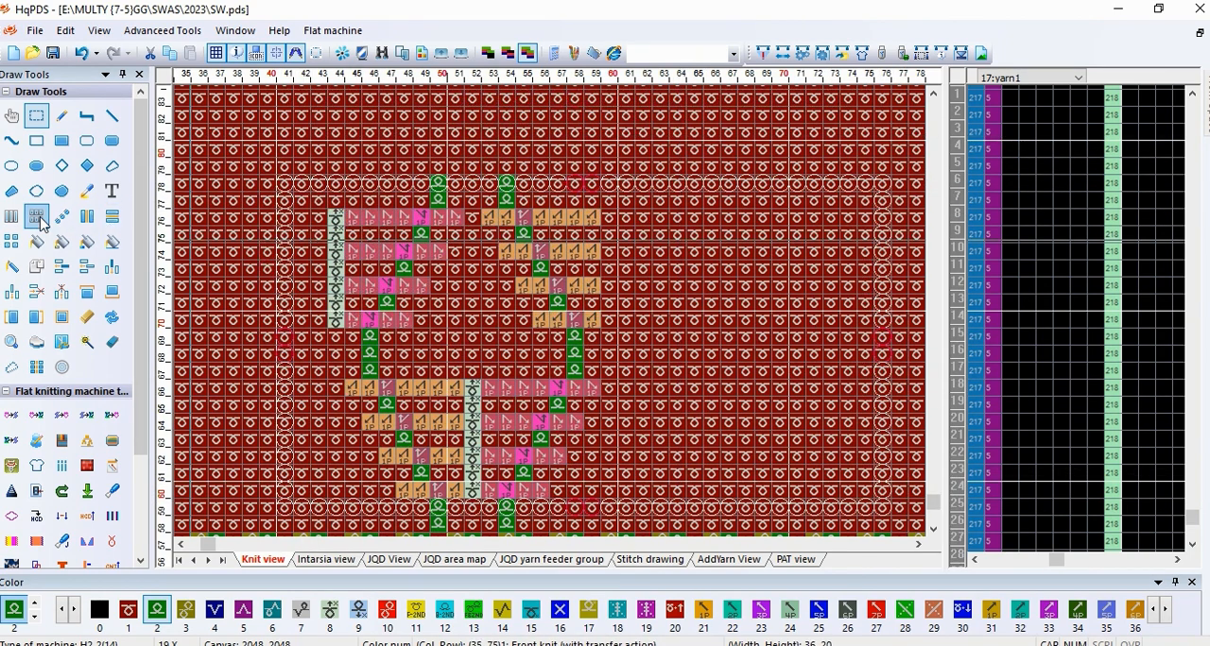
pyautogui.moveTo(583, 157); pyautogui.dragTo(557, 248)
pyautogui.scroll(-2, 550, 159)
pyautogui.scroll(-1, 484, 476)
pyautogui.scroll(-1, 547, 342)
pyautogui.scroll(4, 559, 321)
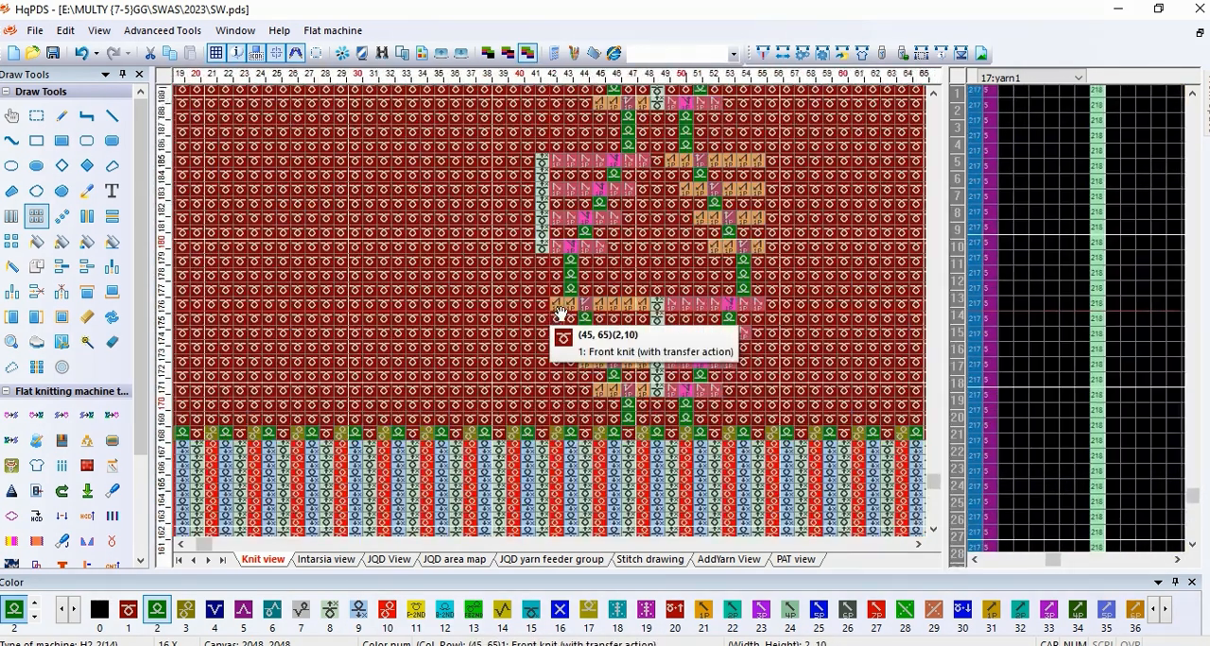
# Step: Copy the motif strip in columns 45 to 52, 8 by 29 cells, to columns 37 to 44, ten rows higher
pyautogui.click(40, 121)
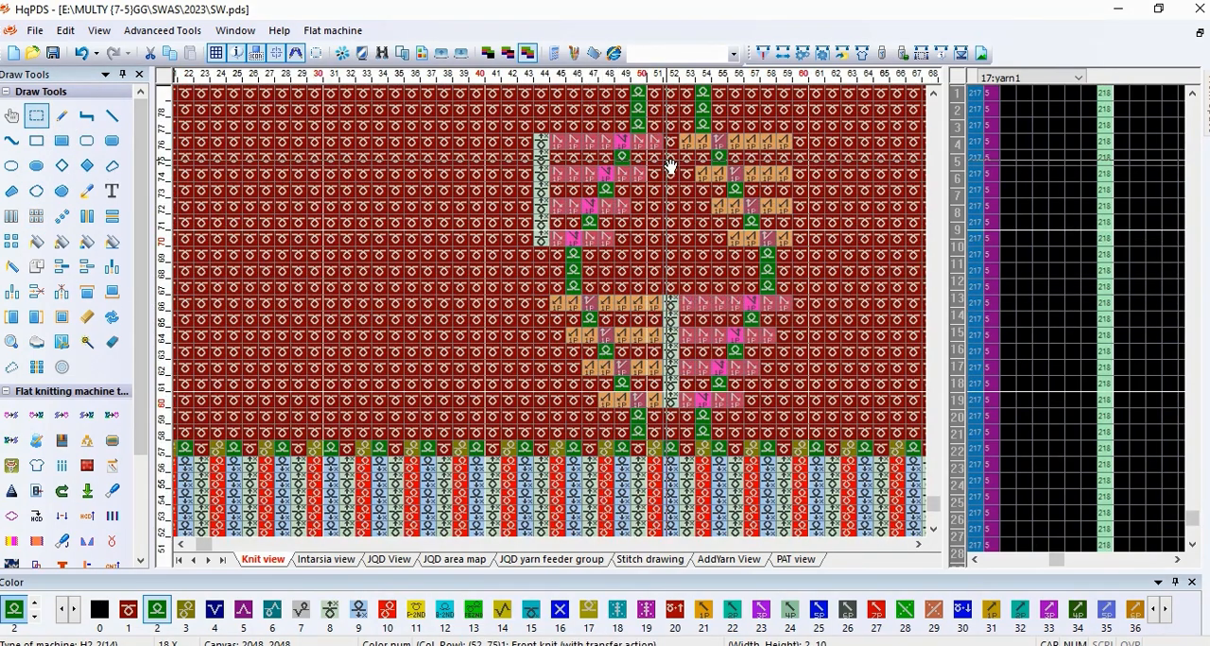
pyautogui.scroll(-1, 669, 167)
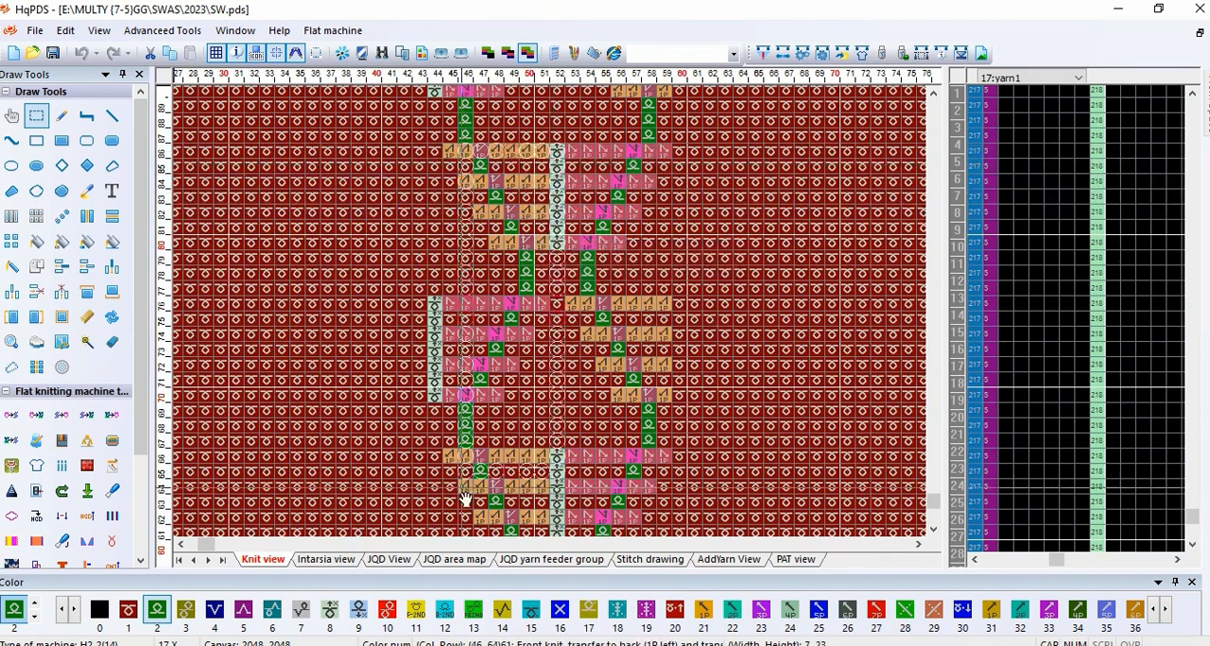
pyautogui.scroll(-2, 556, 321)
pyautogui.moveTo(538, 393); pyautogui.dragTo(542, 400)
pyautogui.moveTo(608, 372); pyautogui.dragTo(492, 248)
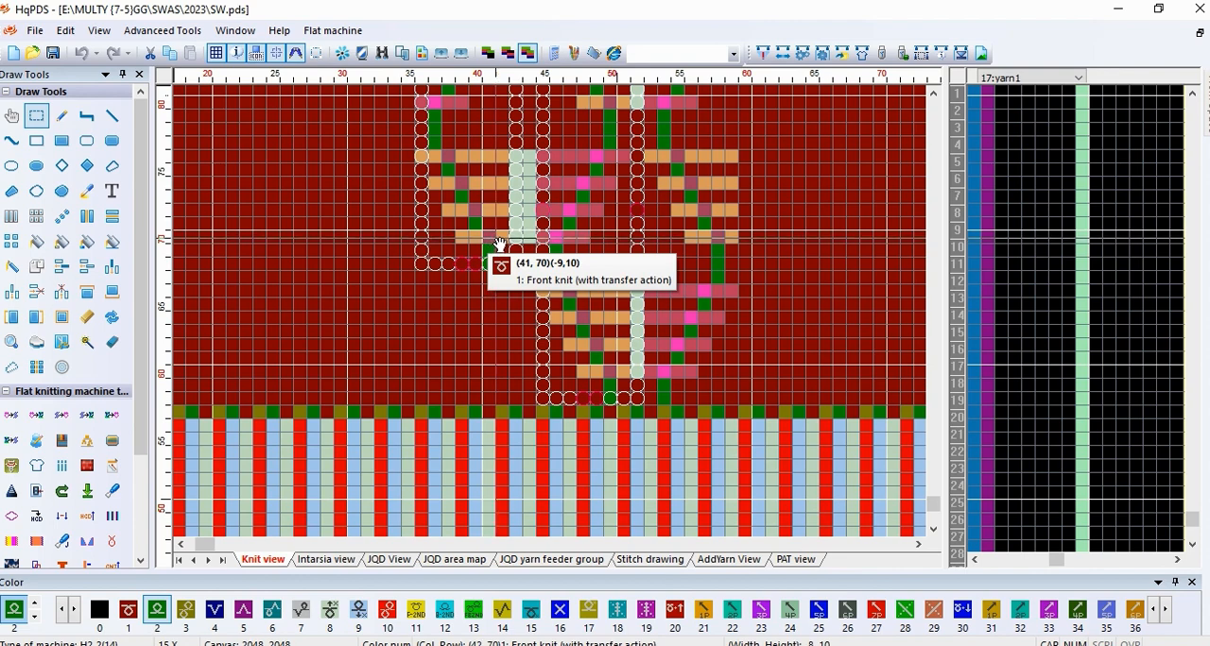
pyautogui.scroll(-3, 554, 316)
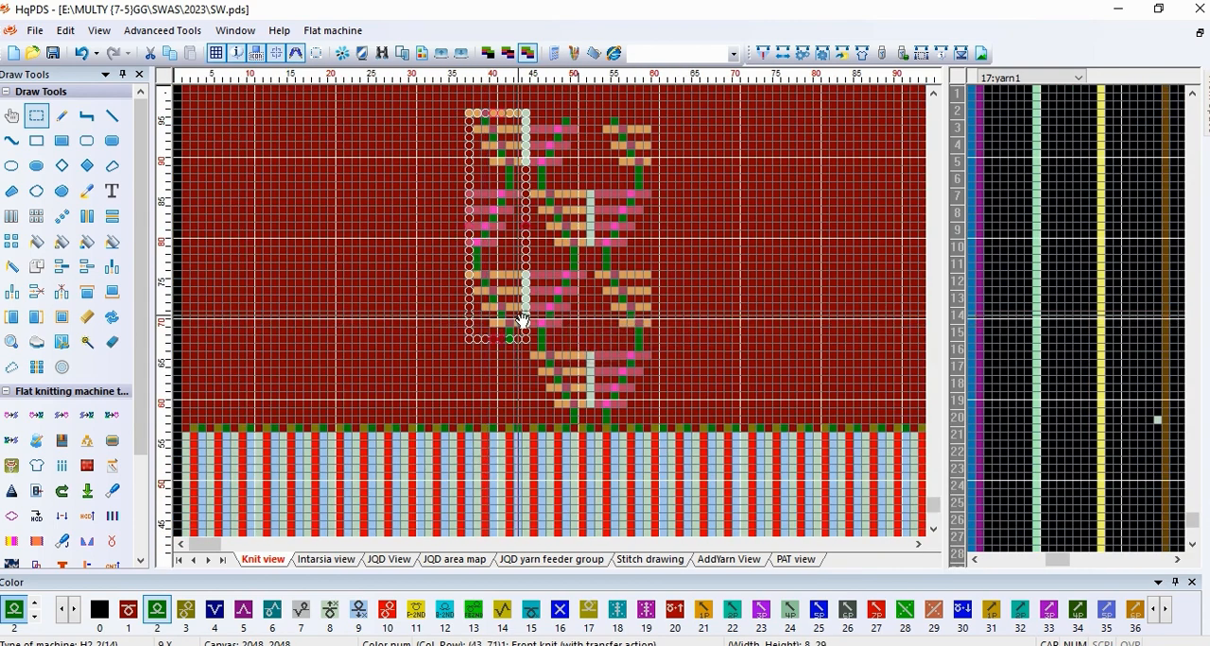
# Step: Copy the 8 by 29 cell motif strip to columns 29 to 36, ten rows higher, and to columns 61 to 68 from row 58
pyautogui.moveTo(522, 321); pyautogui.dragTo(440, 246)
pyautogui.scroll(2, 535, 318)
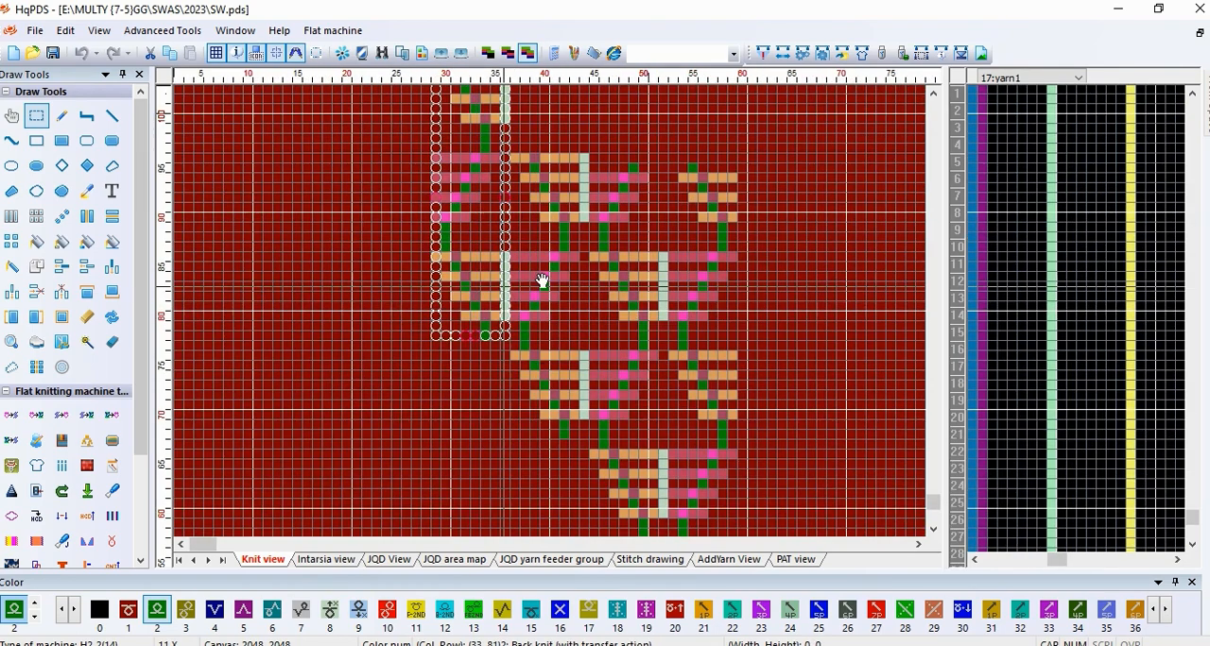
pyautogui.moveTo(469, 321); pyautogui.dragTo(506, 434)
pyautogui.scroll(2, 844, 322)
pyautogui.scroll(1, 550, 444)
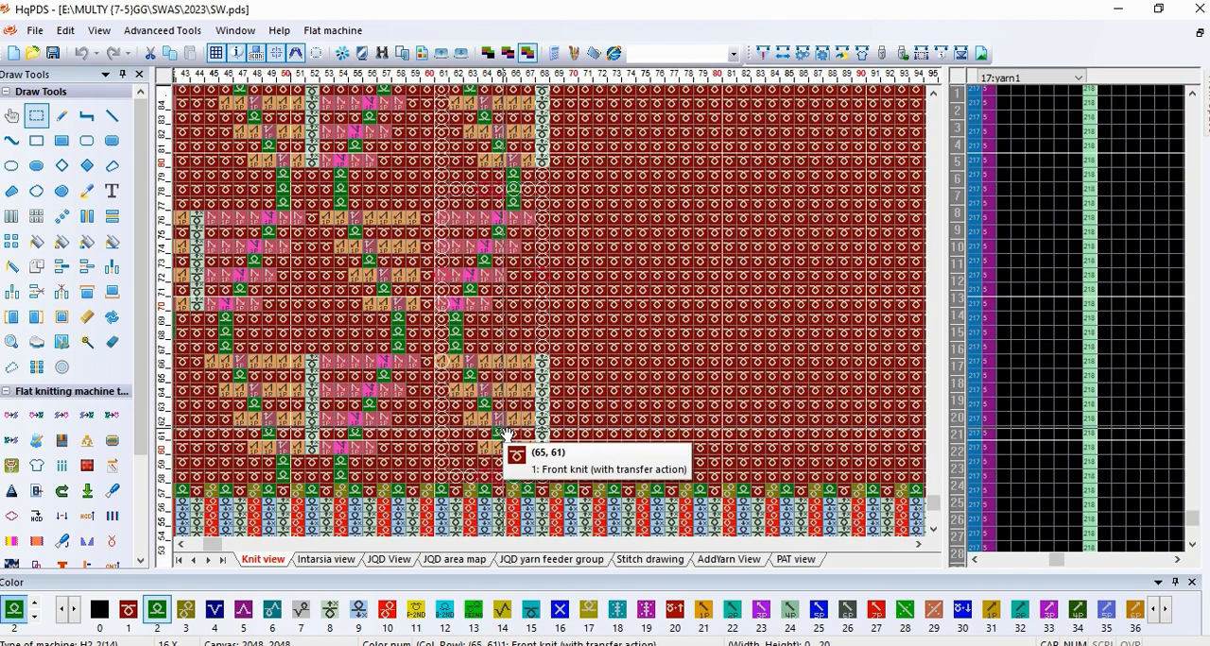
pyautogui.scroll(-3, 554, 318)
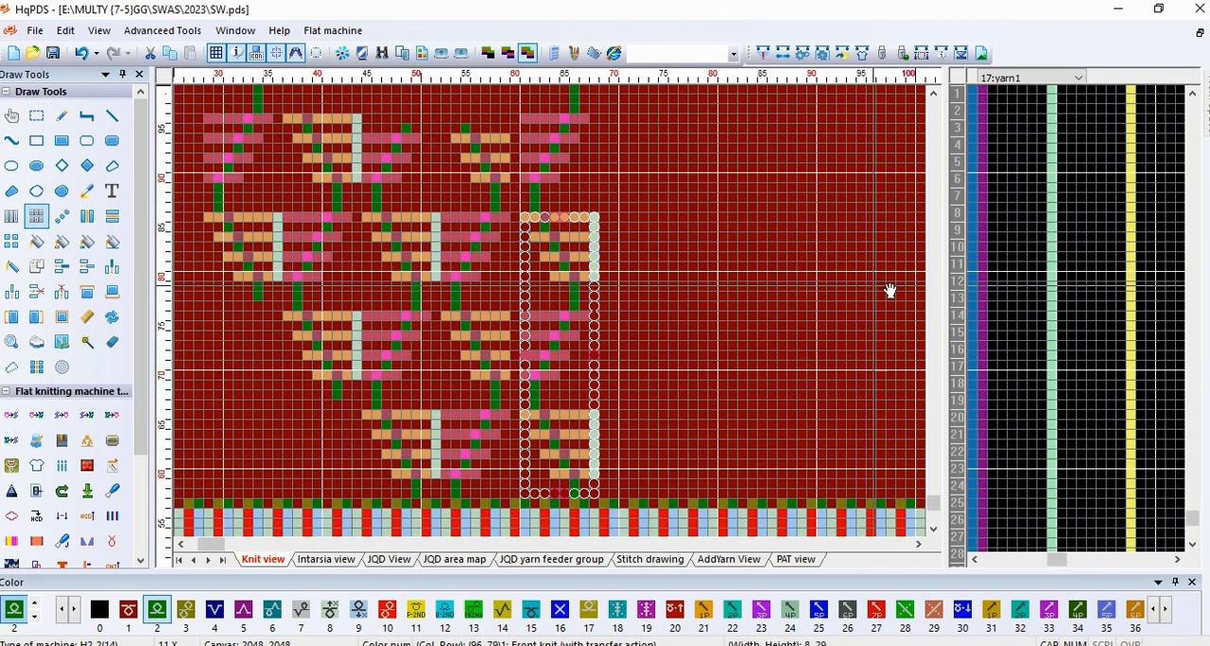
# Step: Select the 16 by 29 cell motif block in columns 52 to 67, rows 58 to 86, and repeat it to the panel's left edge
pyautogui.click(752, 259)
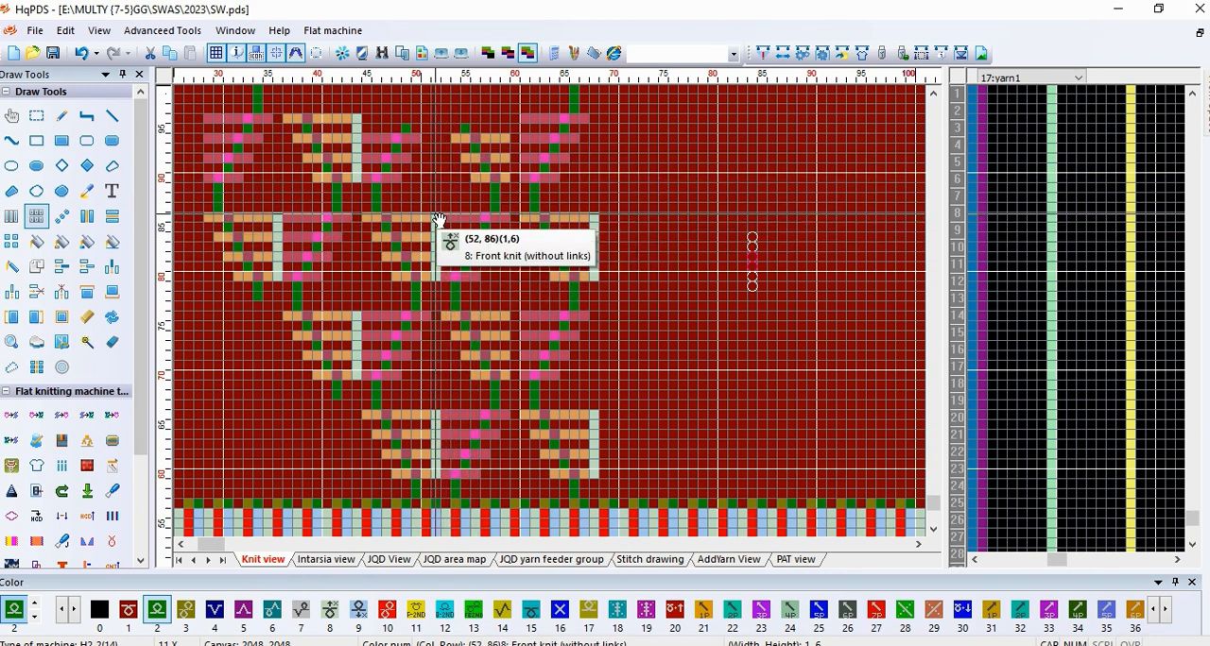
pyautogui.moveTo(490, 282); pyautogui.dragTo(586, 493)
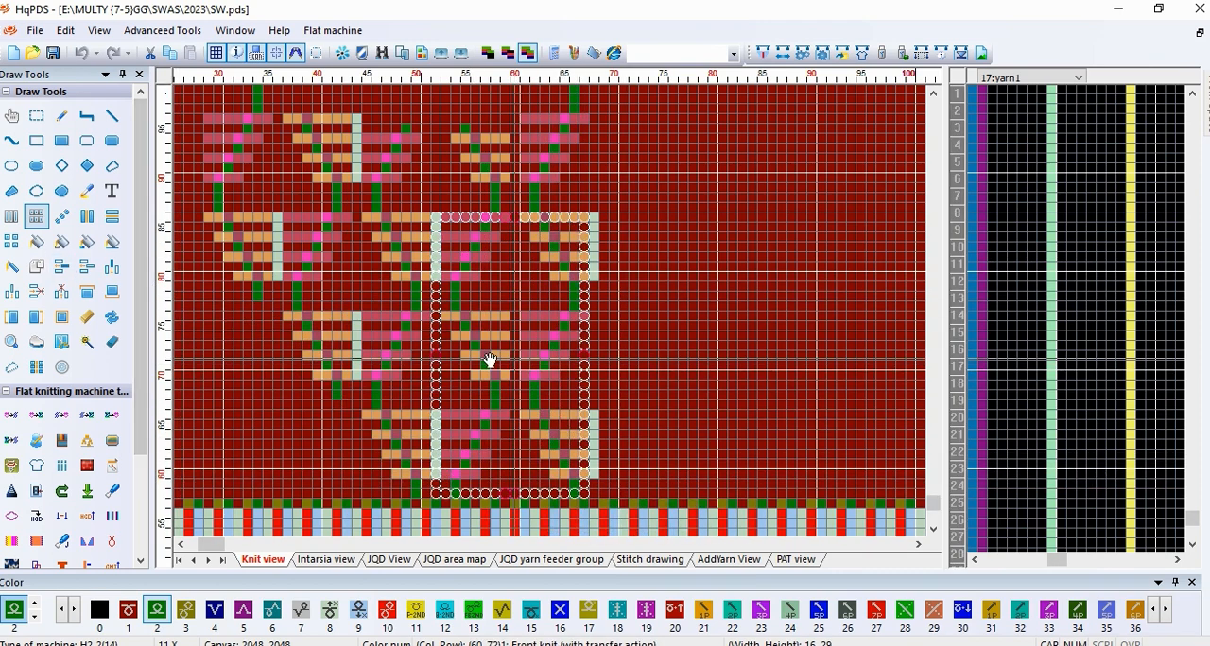
pyautogui.scroll(-2, 283, 346)
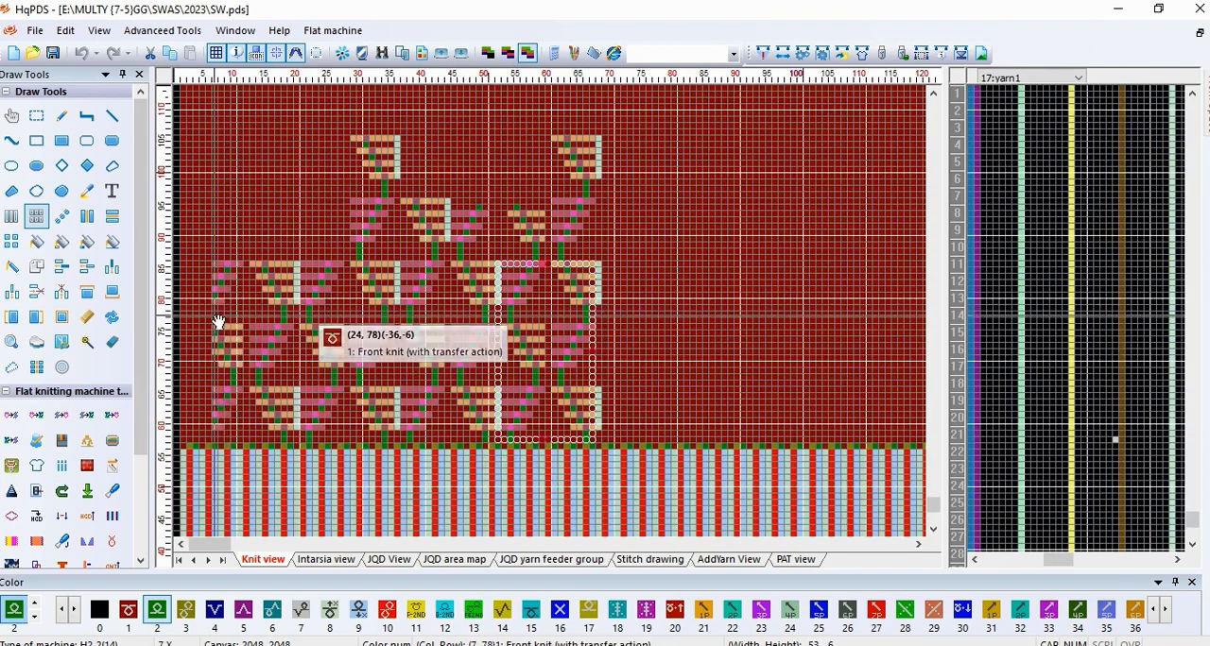
pyautogui.scroll(2, 217, 323)
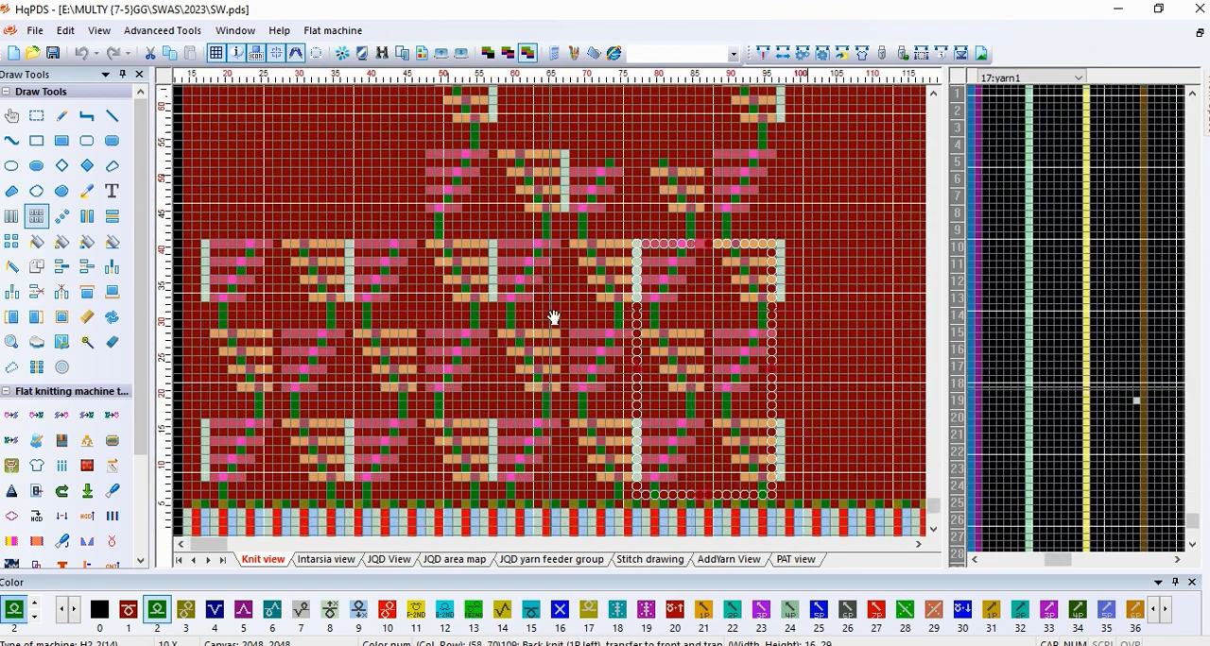
# Step: Repeat the 16 by 29 cell motif block horizontally across the rest of the panel to its right edge
pyautogui.scroll(-1, 554, 319)
pyautogui.moveTo(583, 311); pyautogui.dragTo(794, 315)
pyautogui.scroll(-1, 816, 311)
pyautogui.scroll(1, 554, 316)
pyautogui.scroll(2, 553, 318)
pyautogui.scroll(-1, 554, 319)
pyautogui.scroll(1, 632, 313)
pyautogui.scroll(-1, 628, 319)
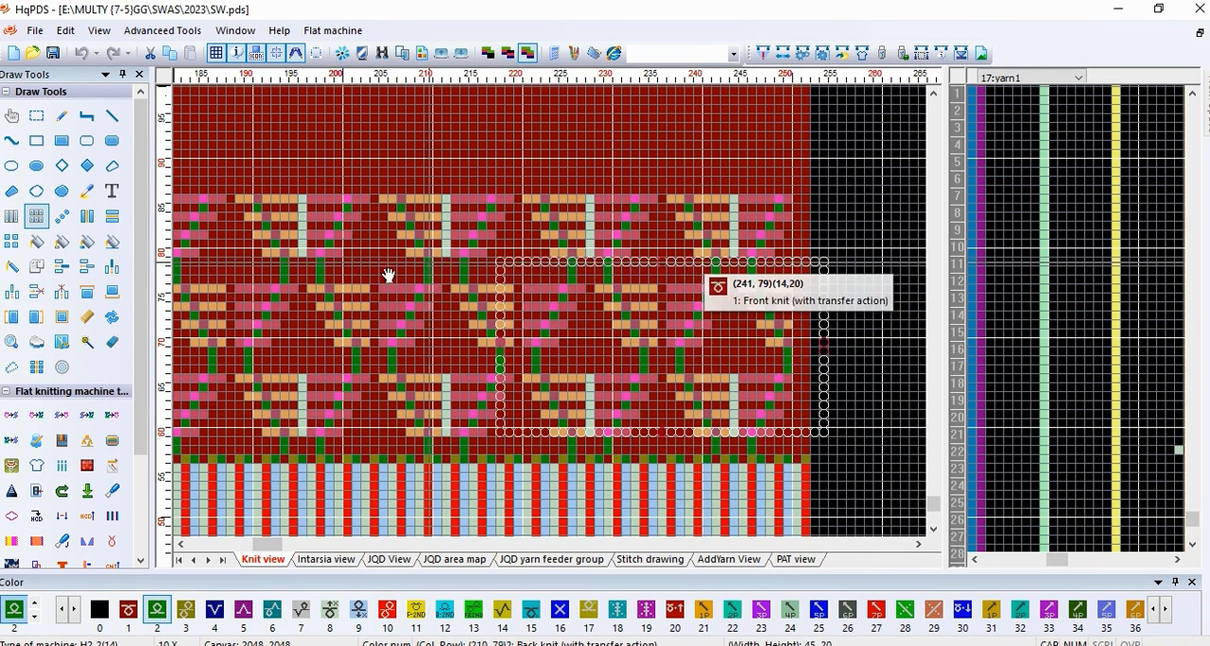
# Step: Select the full-width pattern band of 252 by 20 cells, rows 60 to 79, and repeat it vertically up to row 454
pyautogui.scroll(-5, 350, 282)
pyautogui.moveTo(388, 276); pyautogui.dragTo(230, 326)
pyautogui.scroll(2, 274, 293)
pyautogui.scroll(2, 278, 316)
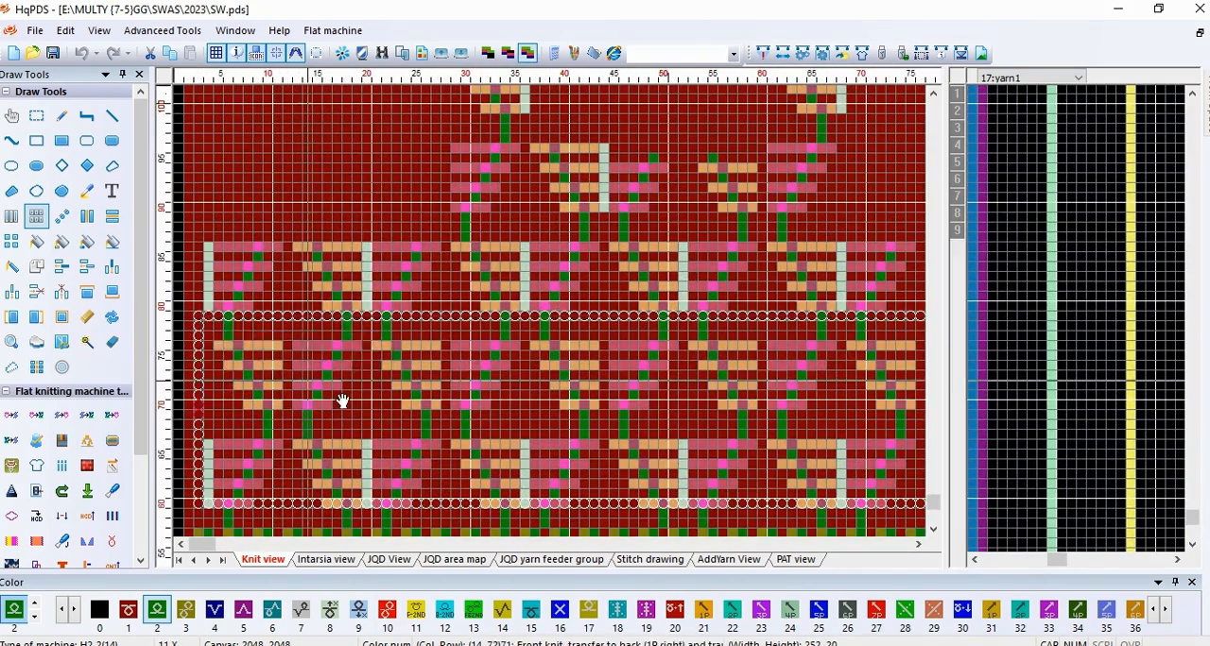
pyautogui.scroll(1, 510, 461)
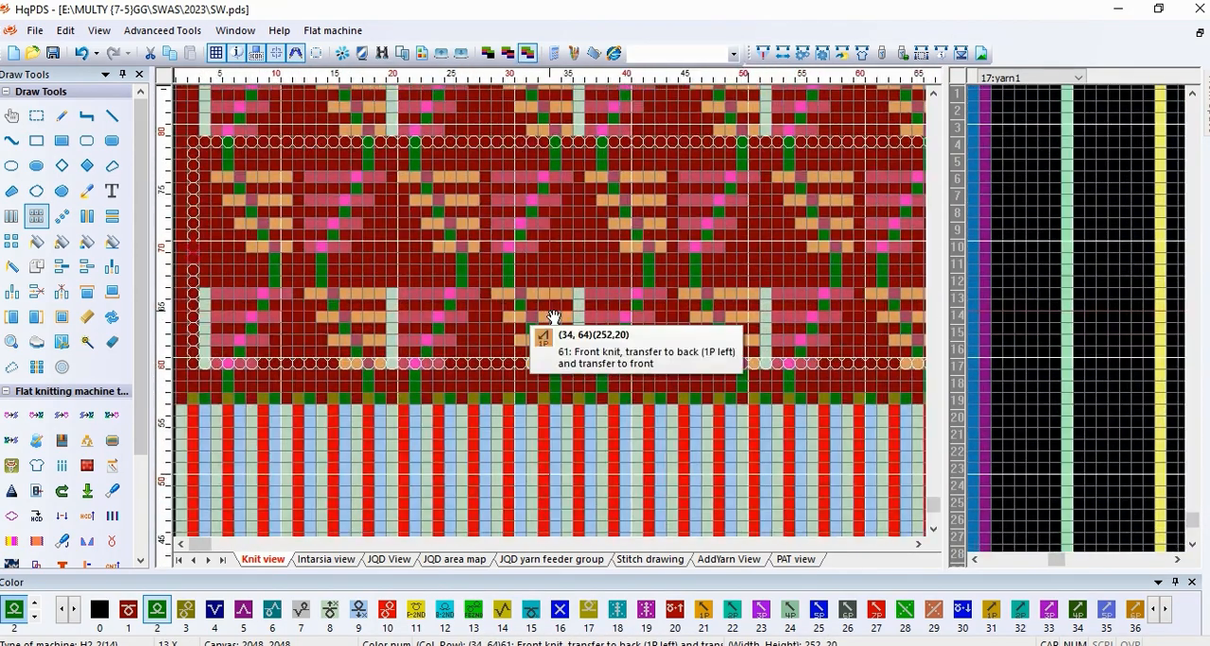
pyautogui.scroll(2, 553, 317)
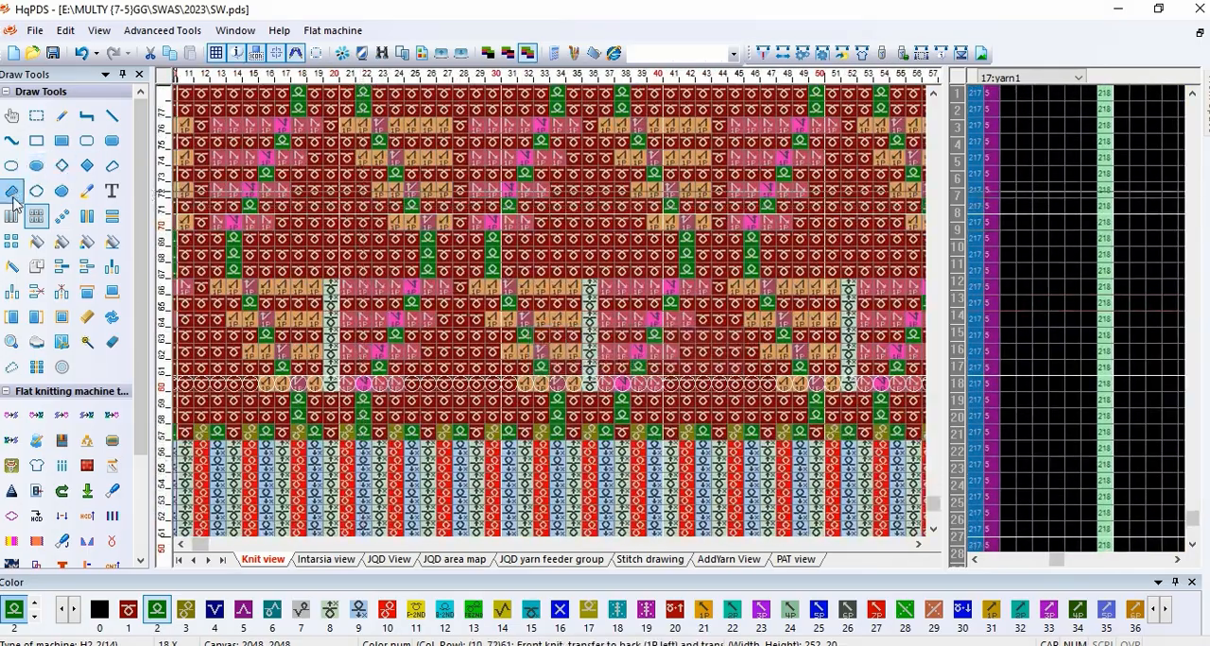
pyautogui.scroll(-4, 596, 172)
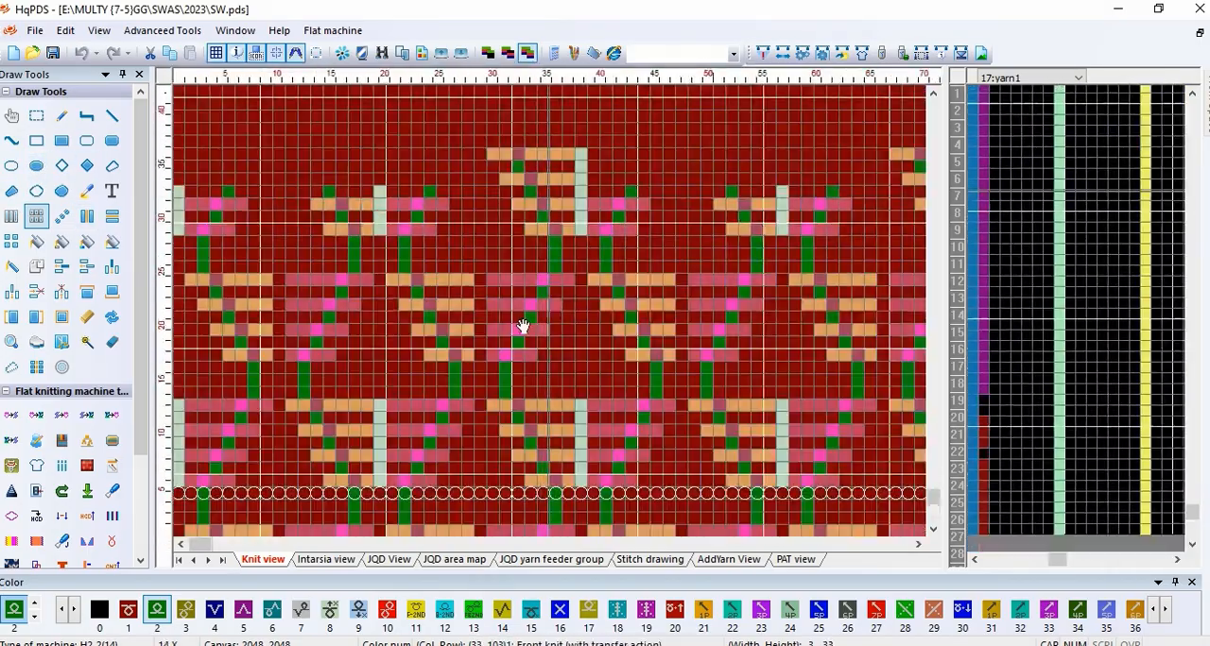
pyautogui.scroll(-2, 387, 202)
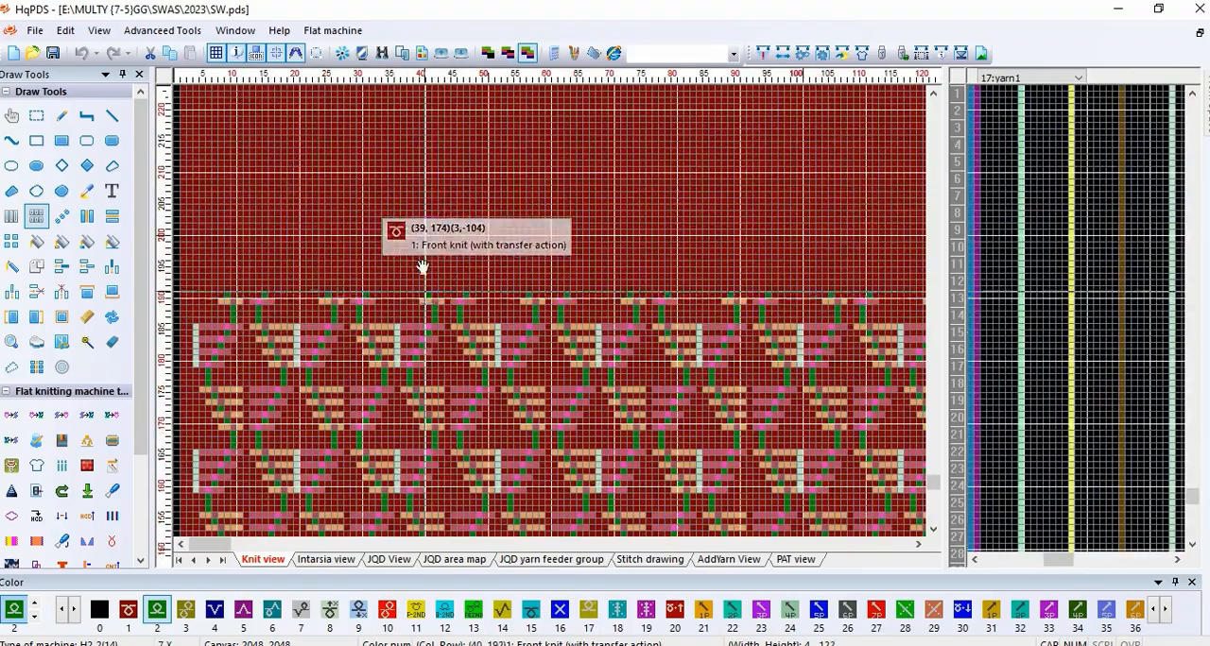
pyautogui.scroll(-2, 329, 189)
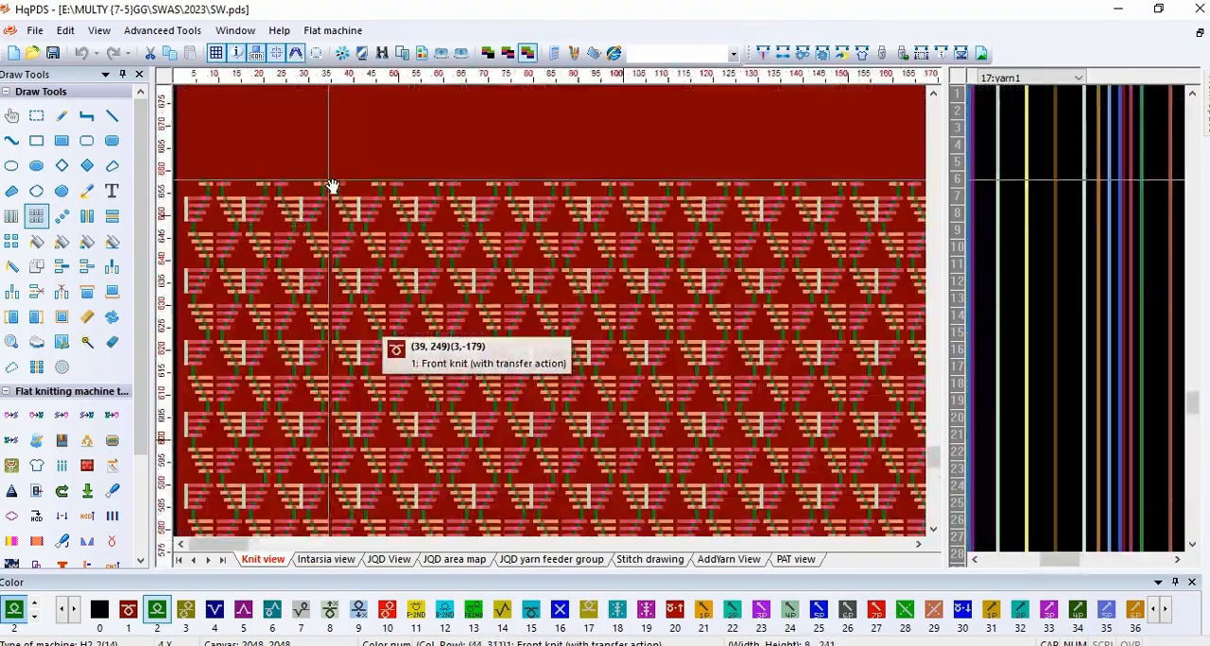
pyautogui.scroll(3, 406, 289)
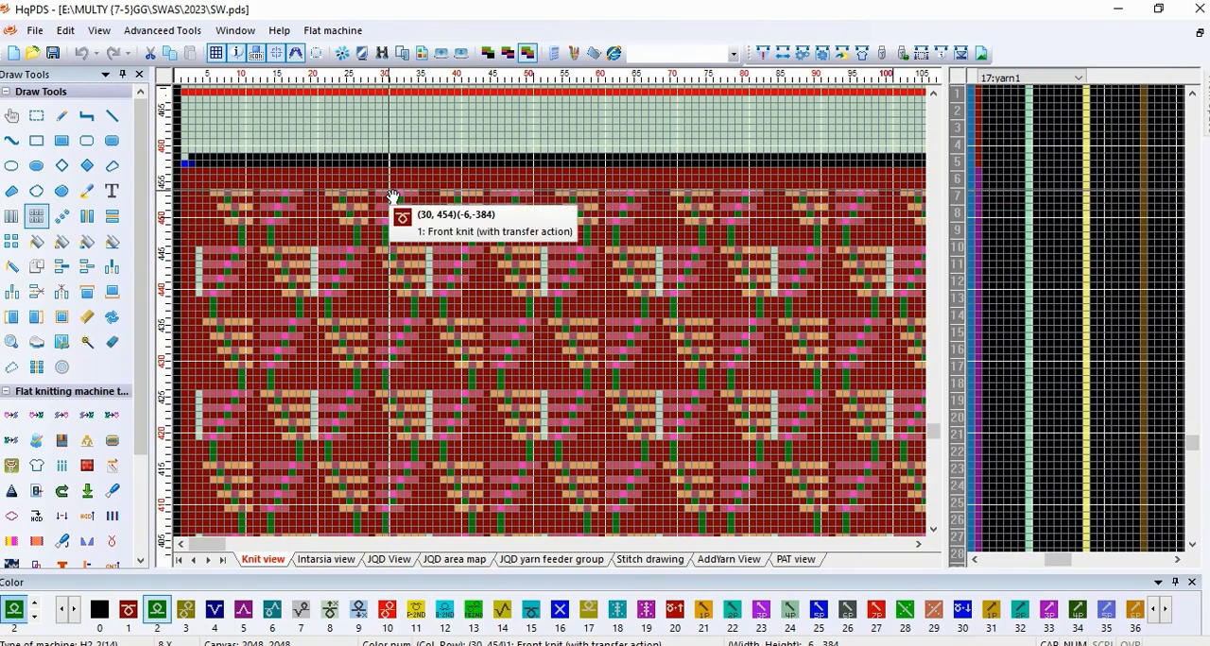
# Step: Compile the completed panel pattern for the flat knitting machine and dismiss the compiling information
pyautogui.scroll(-3, 391, 193)
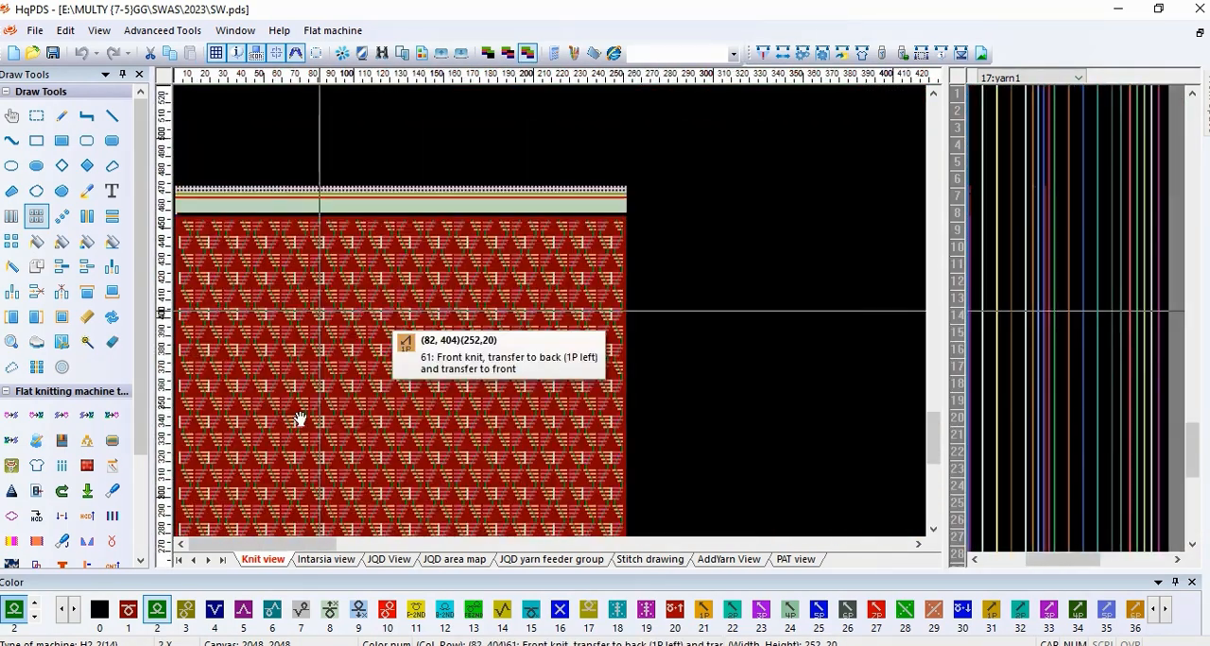
pyautogui.moveTo(460, 315); pyautogui.dragTo(444, 213)
pyautogui.moveTo(381, 508); pyautogui.dragTo(321, 161)
pyautogui.scroll(-1, 438, 329)
pyautogui.scroll(5, 441, 331)
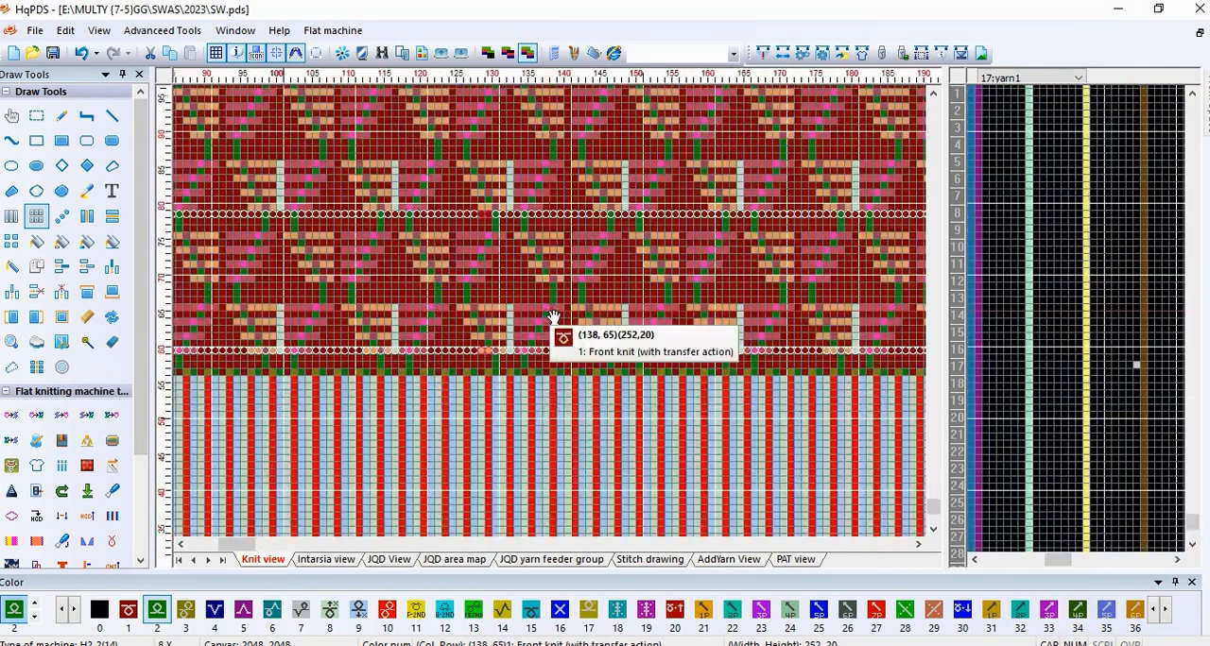
pyautogui.scroll(2, 532, 357)
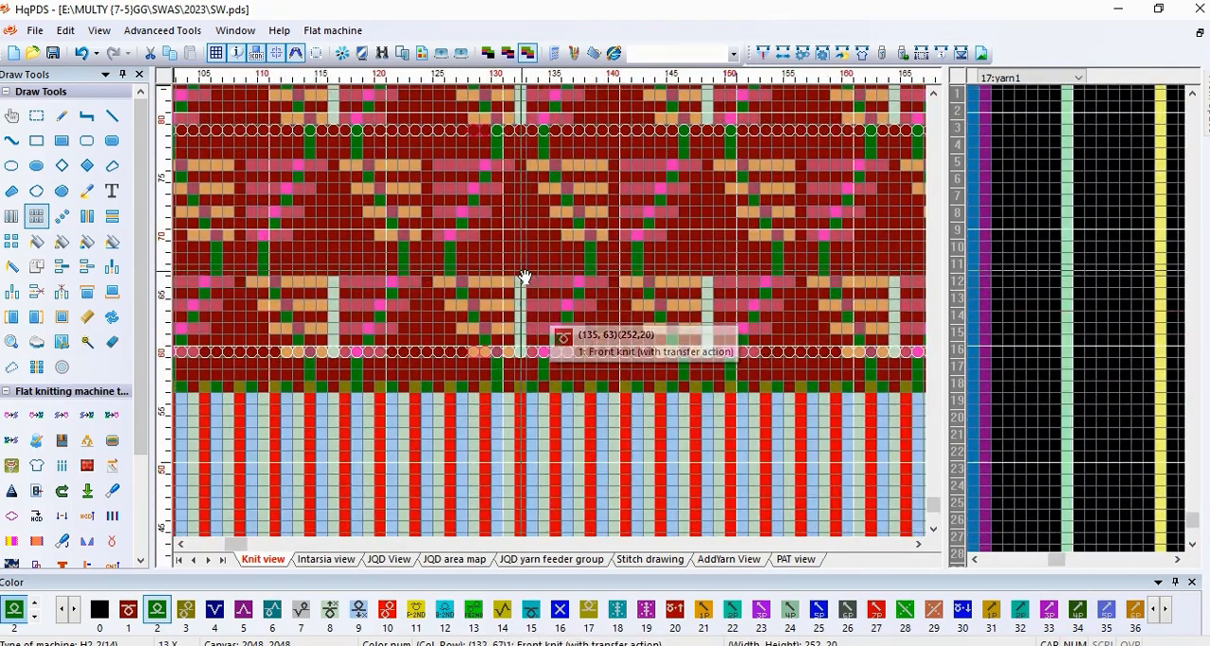
pyautogui.scroll(1, 526, 249)
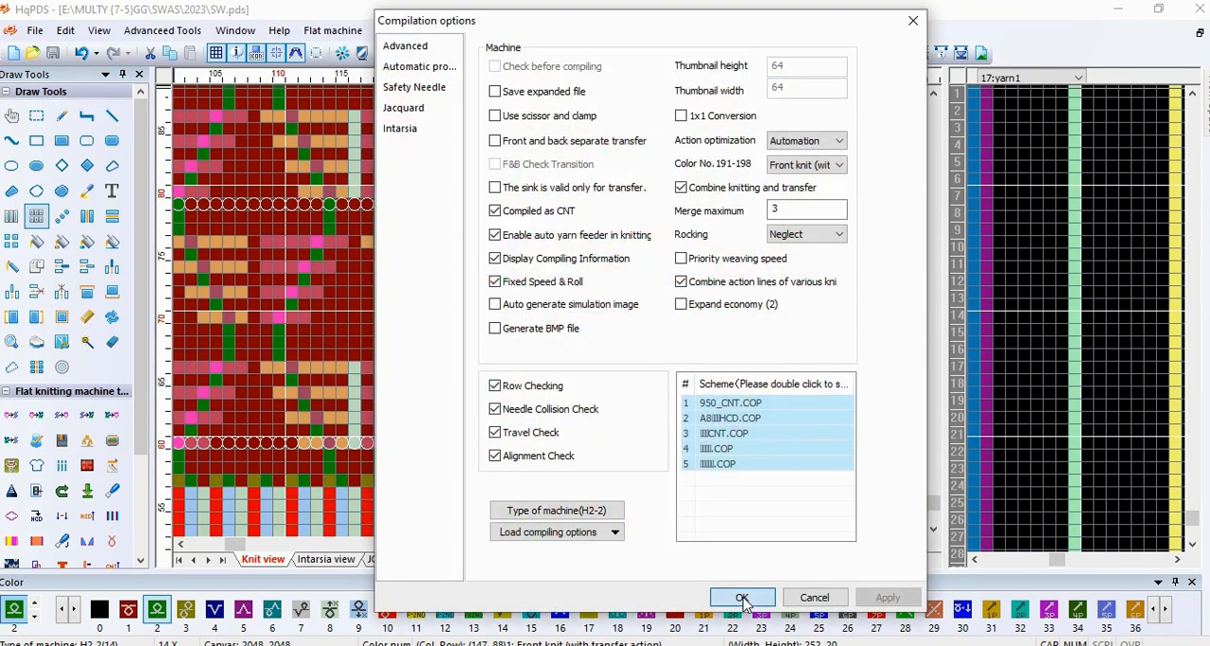
pyautogui.click(742, 598)
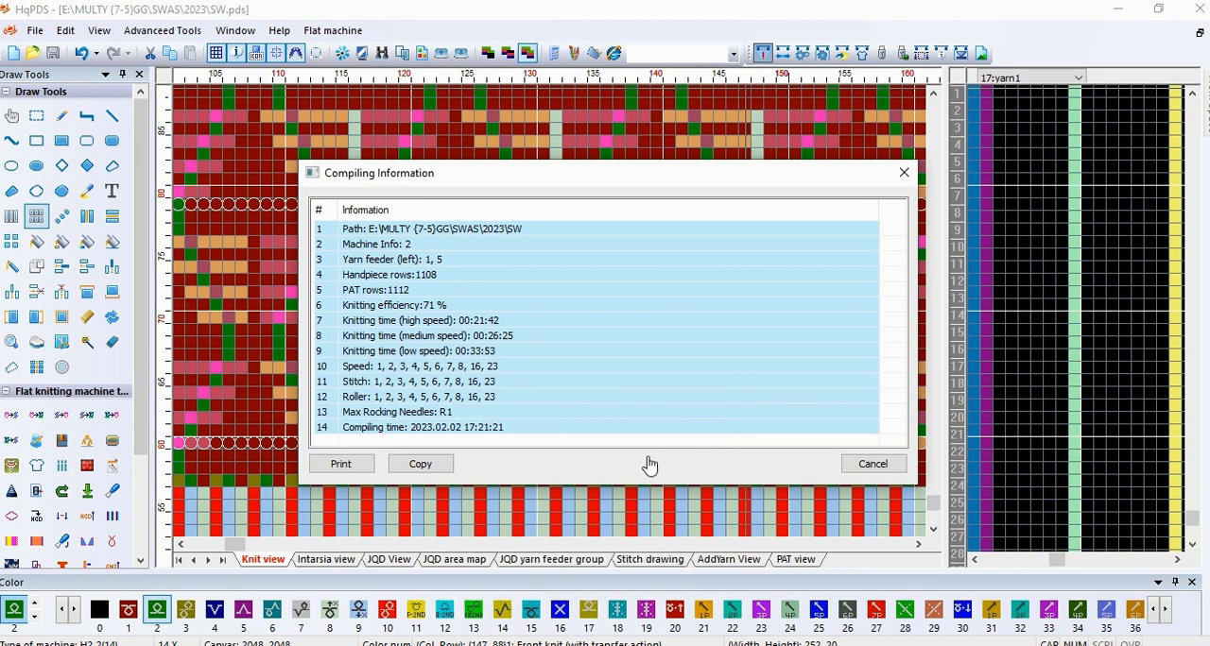
pyautogui.click(903, 174)
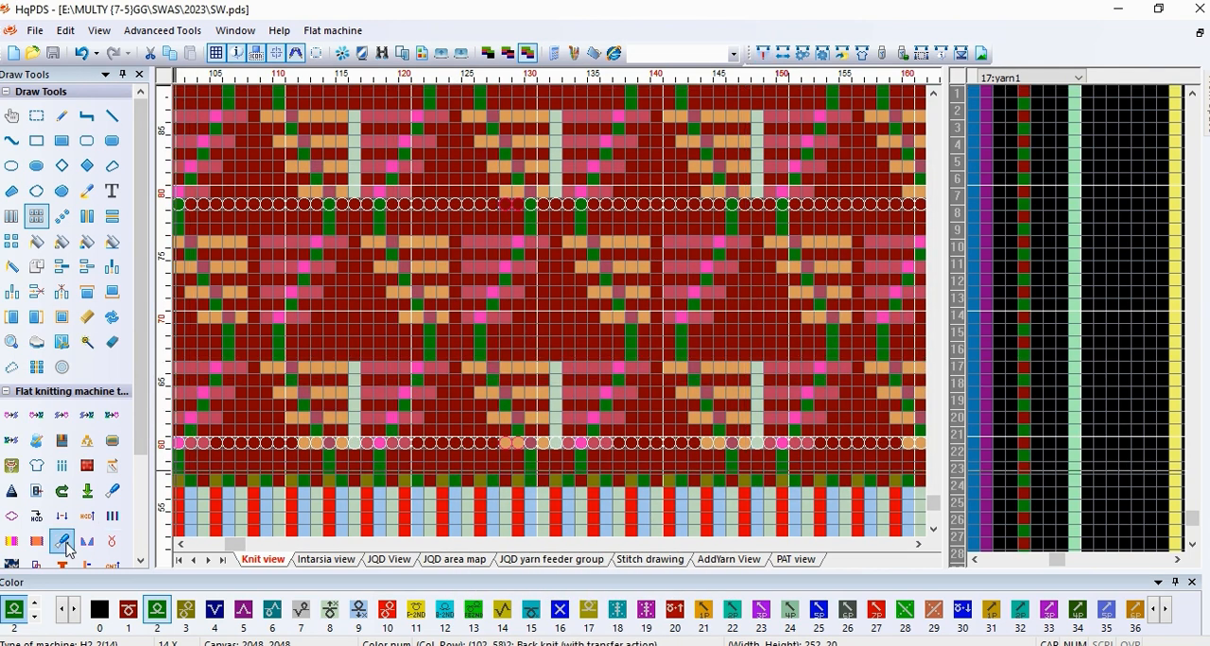
# Step: Generate the front 3D knitting simulation with the preset yarn colors and maximize the simulation window
pyautogui.click(23, 566)
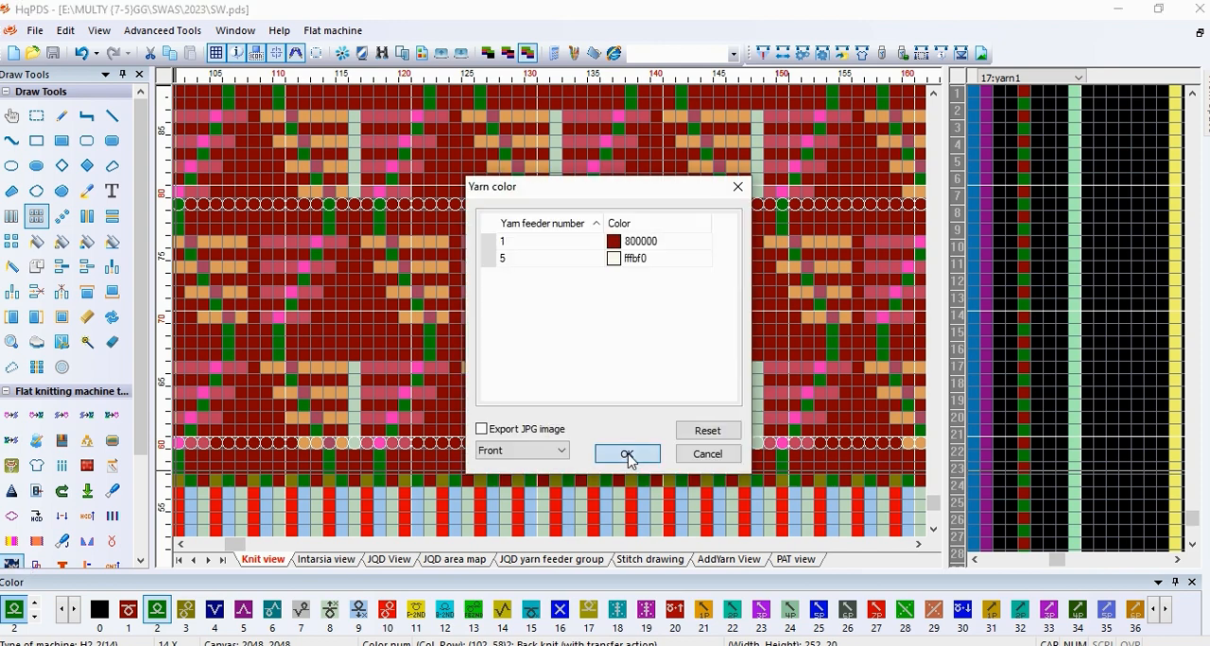
pyautogui.click(629, 459)
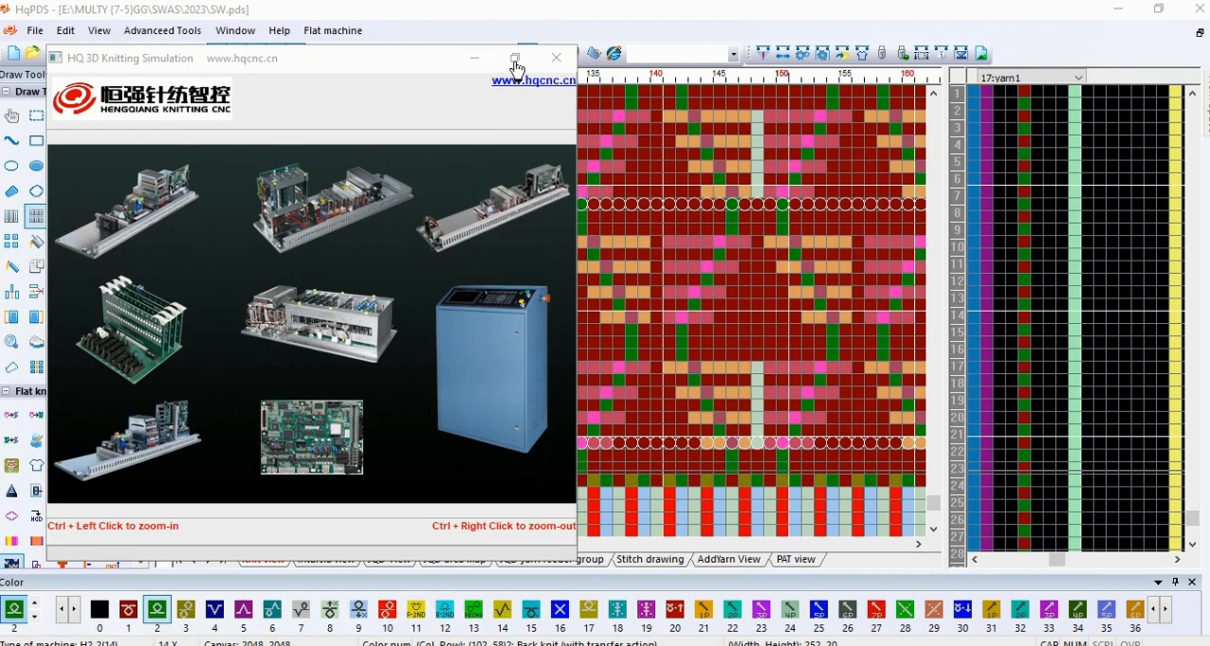
pyautogui.click(515, 60)
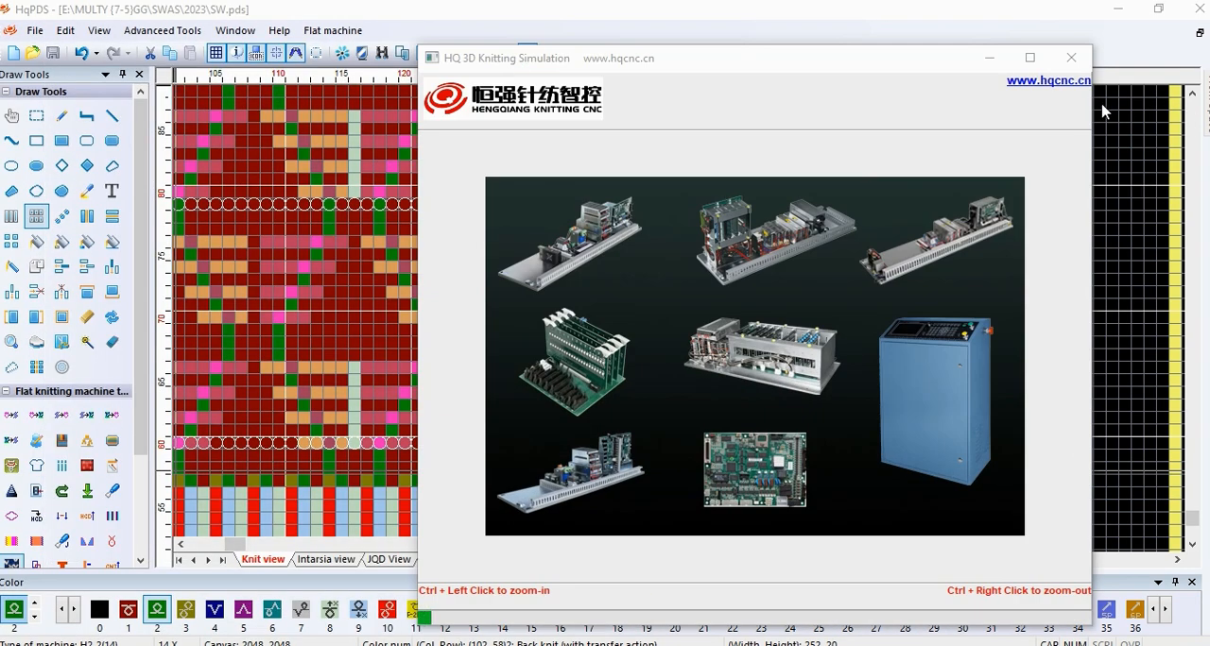
pyautogui.click(1030, 59)
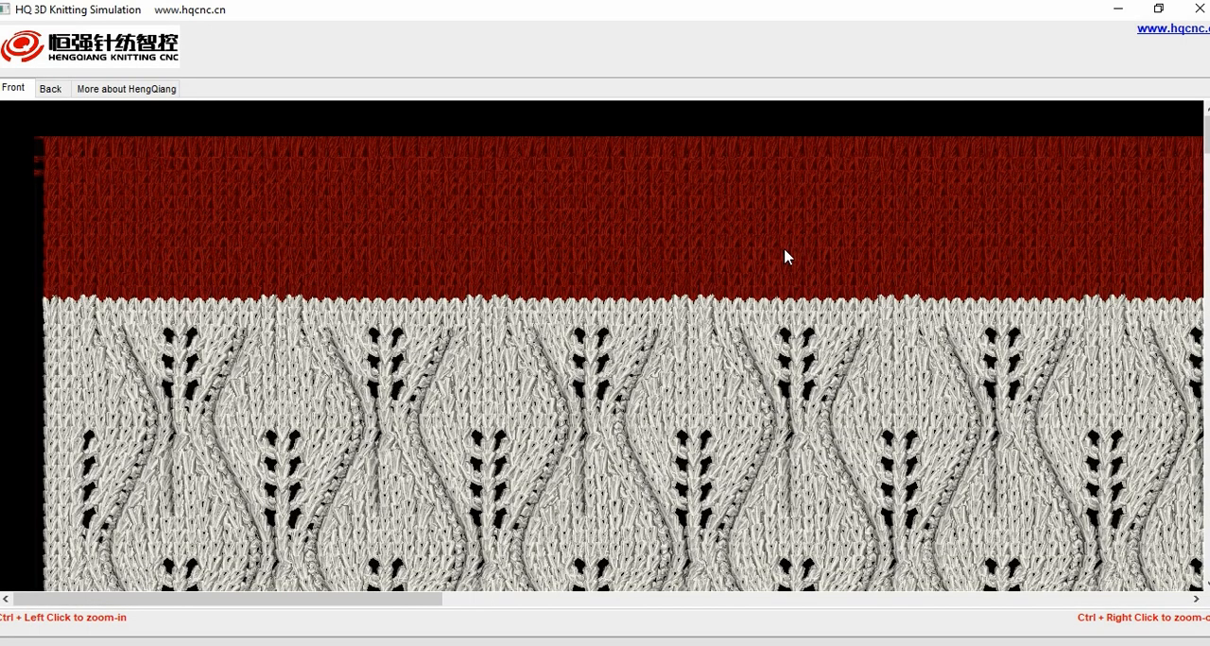
# Step: Examine the simulated front fabric up close and as a whole, checking the leaf-shaped openwork and how the pattern repeats
pyautogui.keyDown('ctrl'); pyautogui.rightClick(638, 442); pyautogui.keyUp('ctrl')
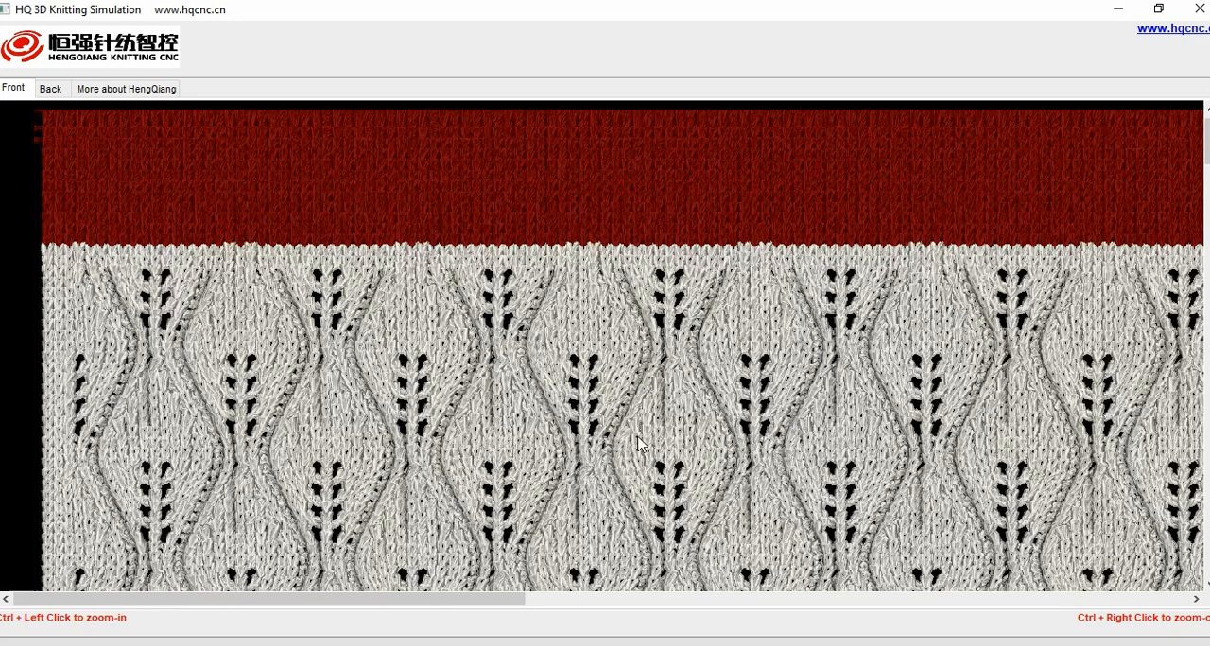
pyautogui.keyDown('ctrl'); pyautogui.rightClick(616, 473); pyautogui.keyUp('ctrl')
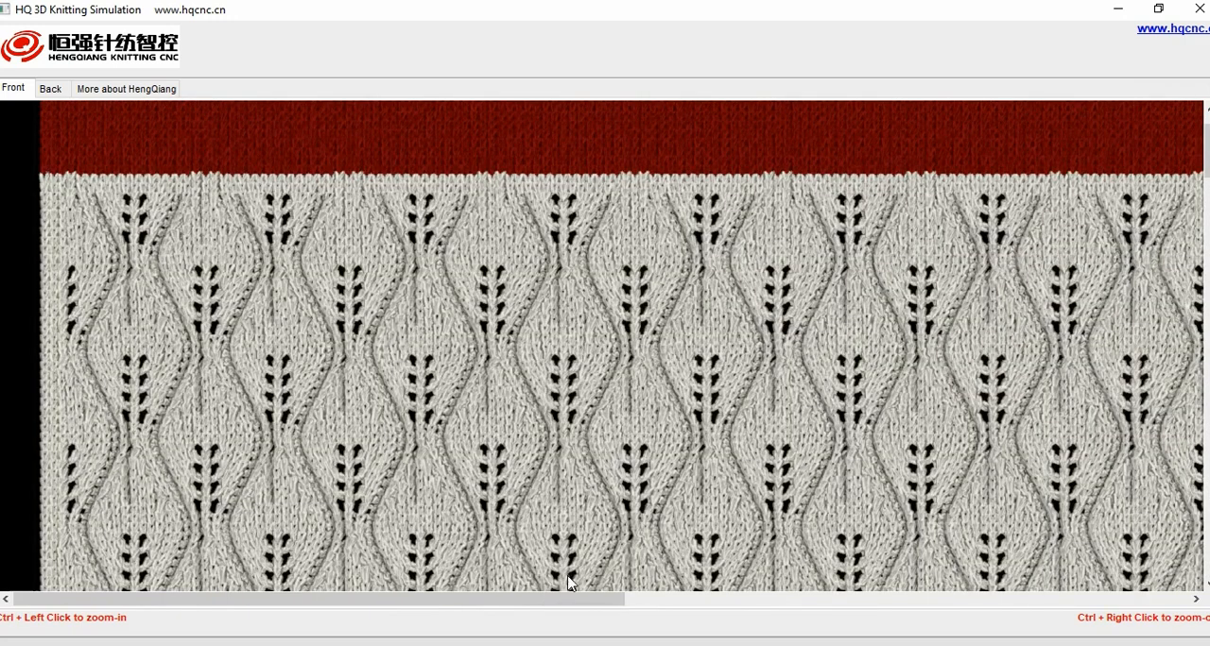
pyautogui.keyDown('ctrl'); pyautogui.rightClick(609, 485); pyautogui.keyUp('ctrl')
pyautogui.keyDown('ctrl'); pyautogui.rightClick(609, 485); pyautogui.keyUp('ctrl')
pyautogui.keyDown('ctrl'); pyautogui.click(636, 477); pyautogui.keyUp('ctrl')
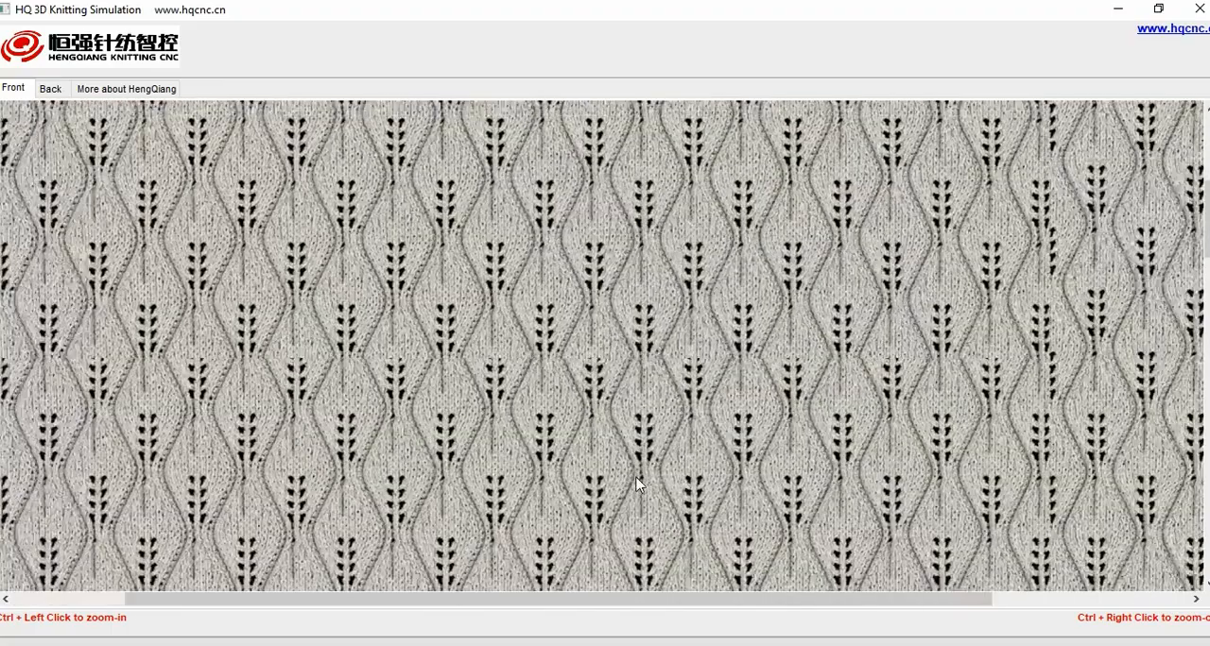
pyautogui.keyDown('ctrl'); pyautogui.click(636, 478); pyautogui.keyUp('ctrl')
pyautogui.keyDown('ctrl'); pyautogui.click(636, 477); pyautogui.keyUp('ctrl')
pyautogui.keyDown('ctrl'); pyautogui.click(636, 478); pyautogui.keyUp('ctrl')
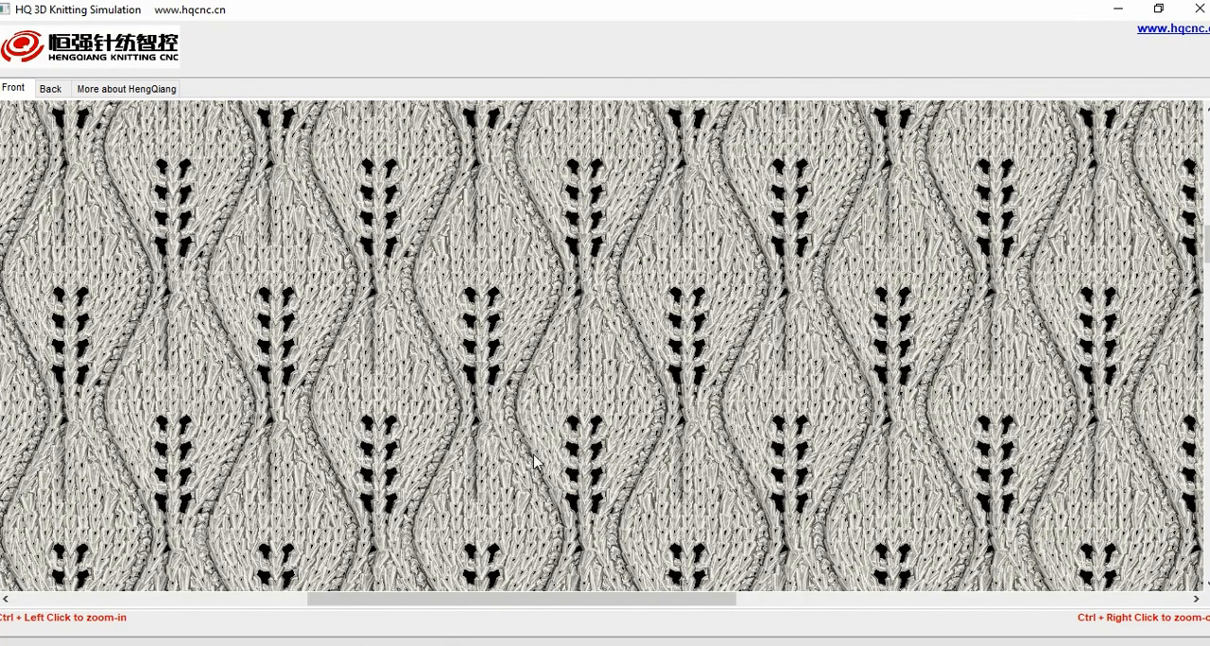
pyautogui.keyDown('ctrl'); pyautogui.rightClick(617, 366); pyautogui.keyUp('ctrl')
pyautogui.keyDown('ctrl'); pyautogui.rightClick(616, 364); pyautogui.keyUp('ctrl')
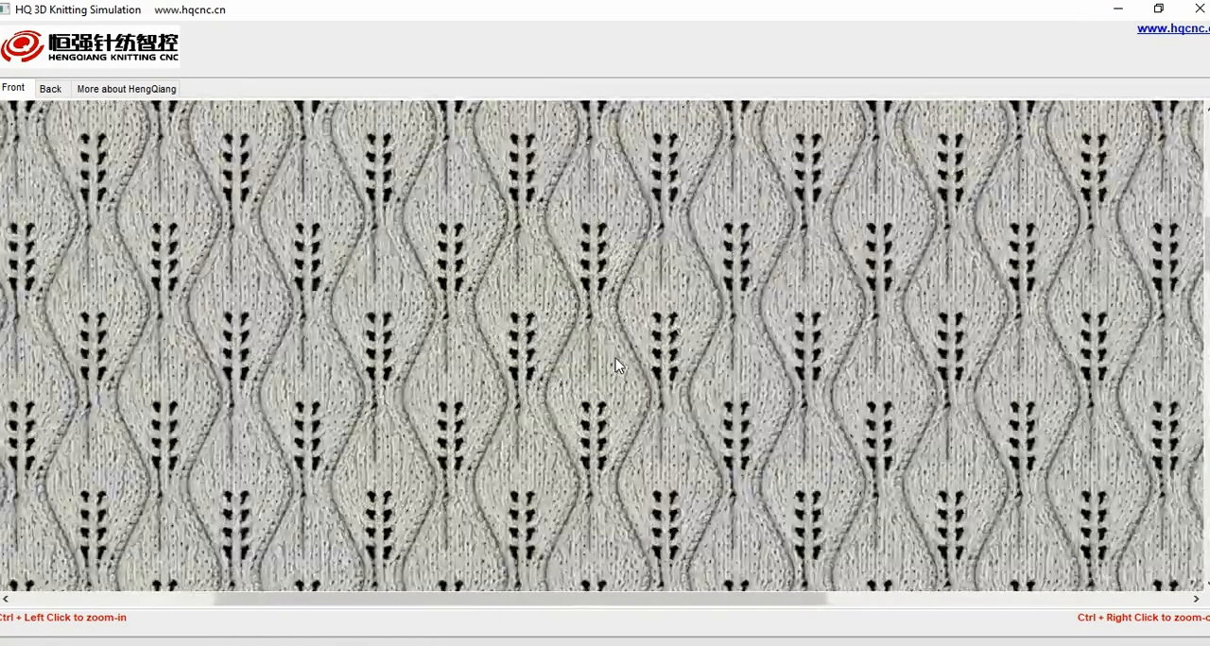
pyautogui.keyDown('ctrl'); pyautogui.rightClick(616, 364); pyautogui.keyUp('ctrl')
pyautogui.keyDown('ctrl'); pyautogui.rightClick(614, 365); pyautogui.keyUp('ctrl')
pyautogui.keyDown('ctrl'); pyautogui.rightClick(583, 381); pyautogui.keyUp('ctrl')
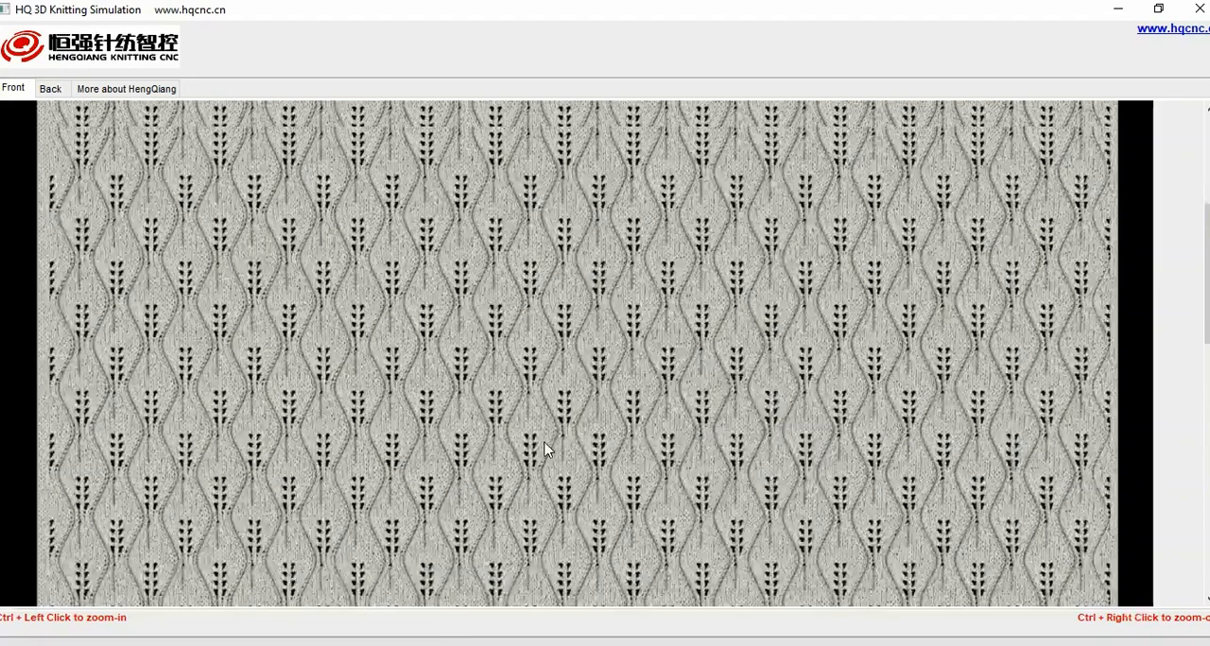
pyautogui.keyDown('ctrl'); pyautogui.rightClick(548, 447); pyautogui.keyUp('ctrl')
pyautogui.keyDown('ctrl'); pyautogui.rightClick(579, 431); pyautogui.keyUp('ctrl')
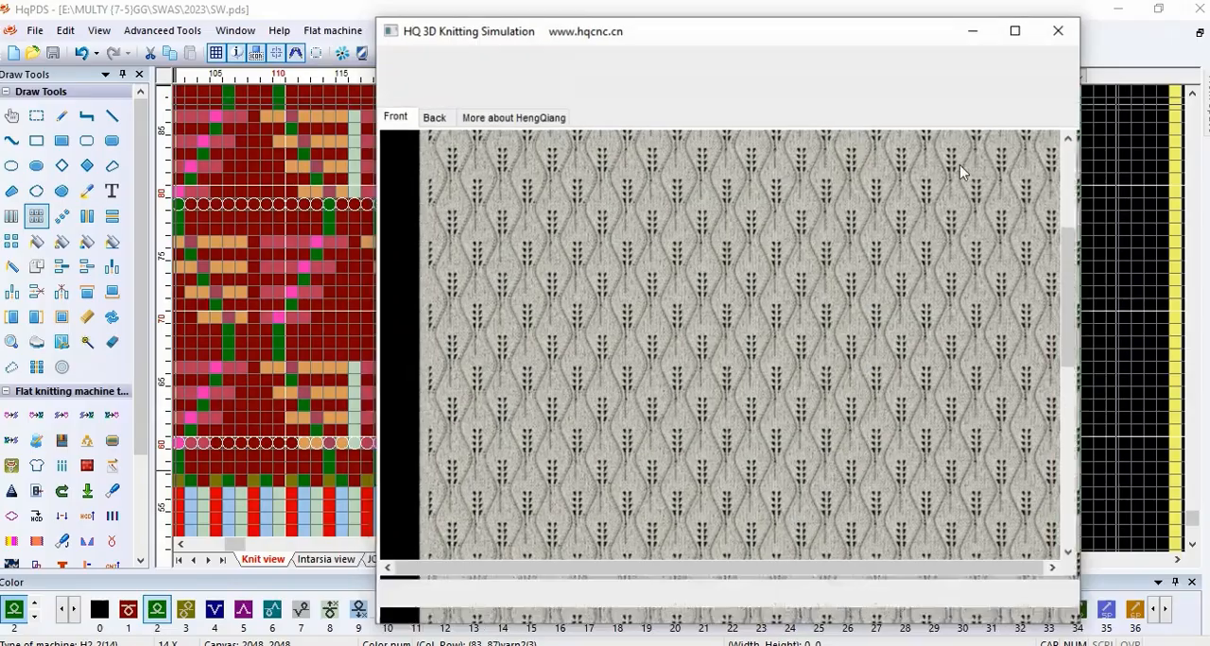
# Step: Restore and reposition the simulation window, and bring up the reference photo 01-SW.jpg behind it to compare the stitch patterns
pyautogui.click(1158, 9)
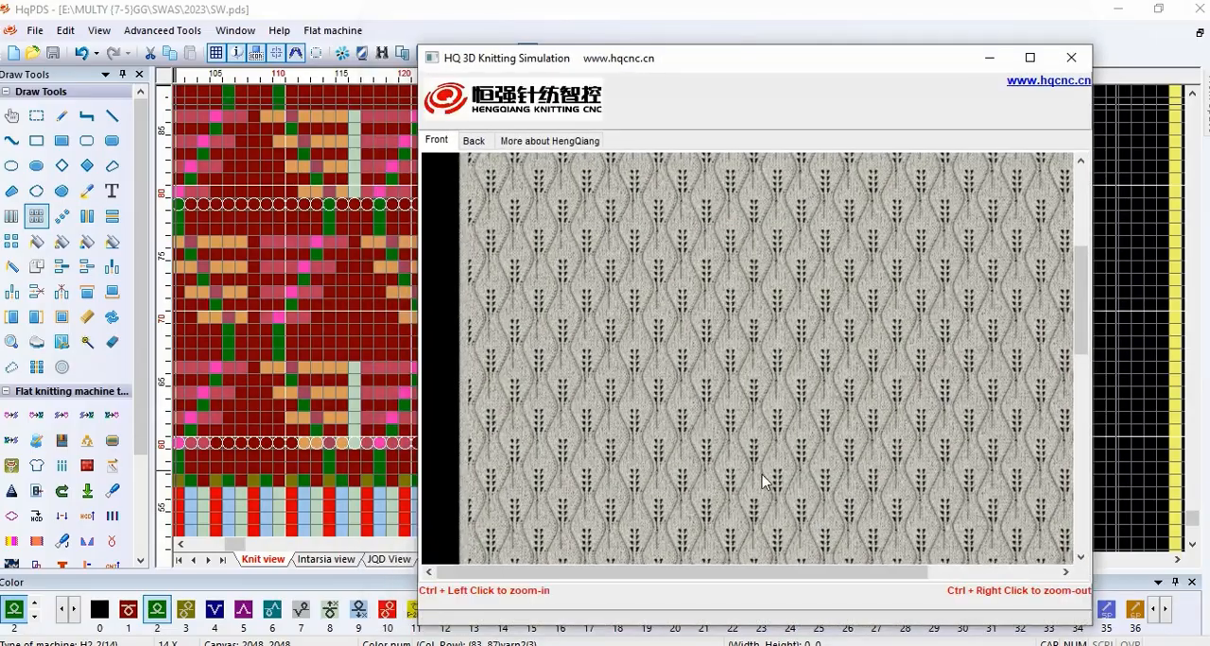
pyautogui.moveTo(842, 74); pyautogui.dragTo(508, 57)
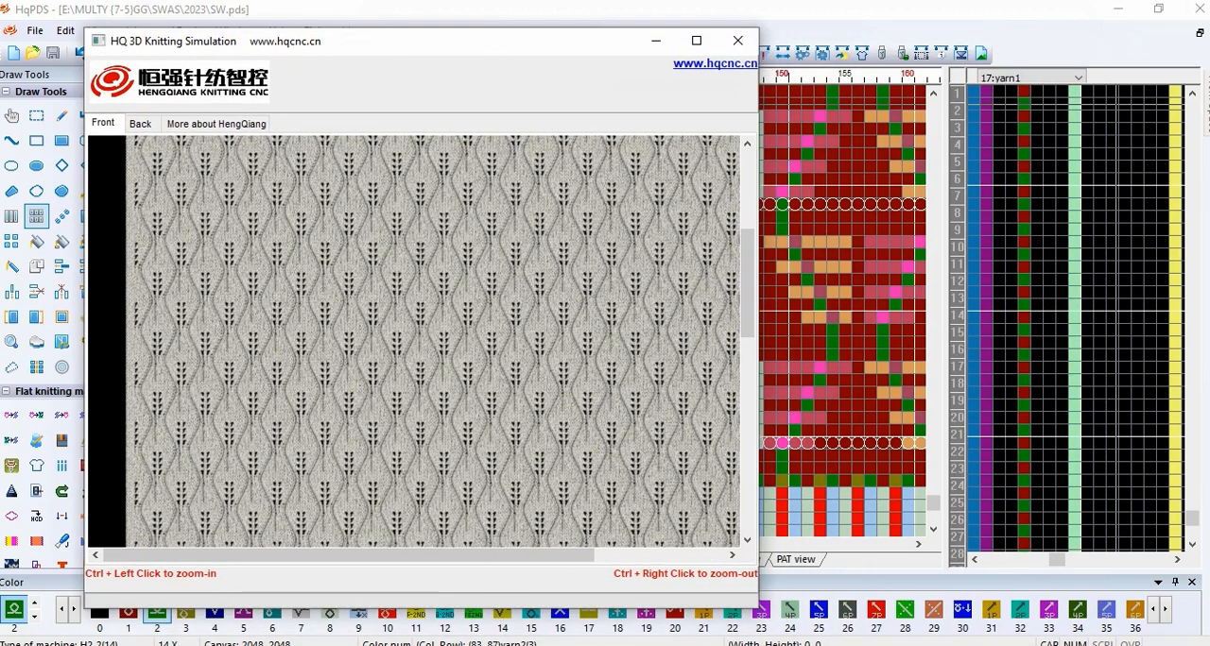
pyautogui.hotkey('alt', 'Tab')
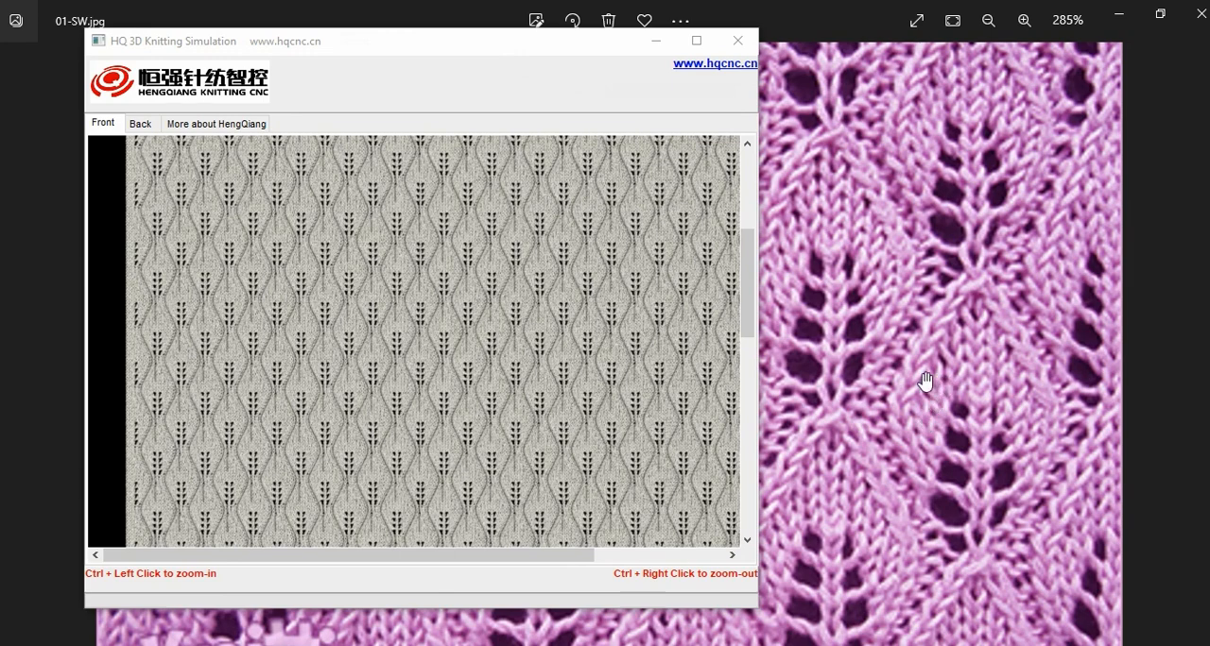
# Step: Examine the leaf-shaped openwork in the reference photo at different magnifications against the simulated front fabric
pyautogui.scroll(-2, 926, 381)
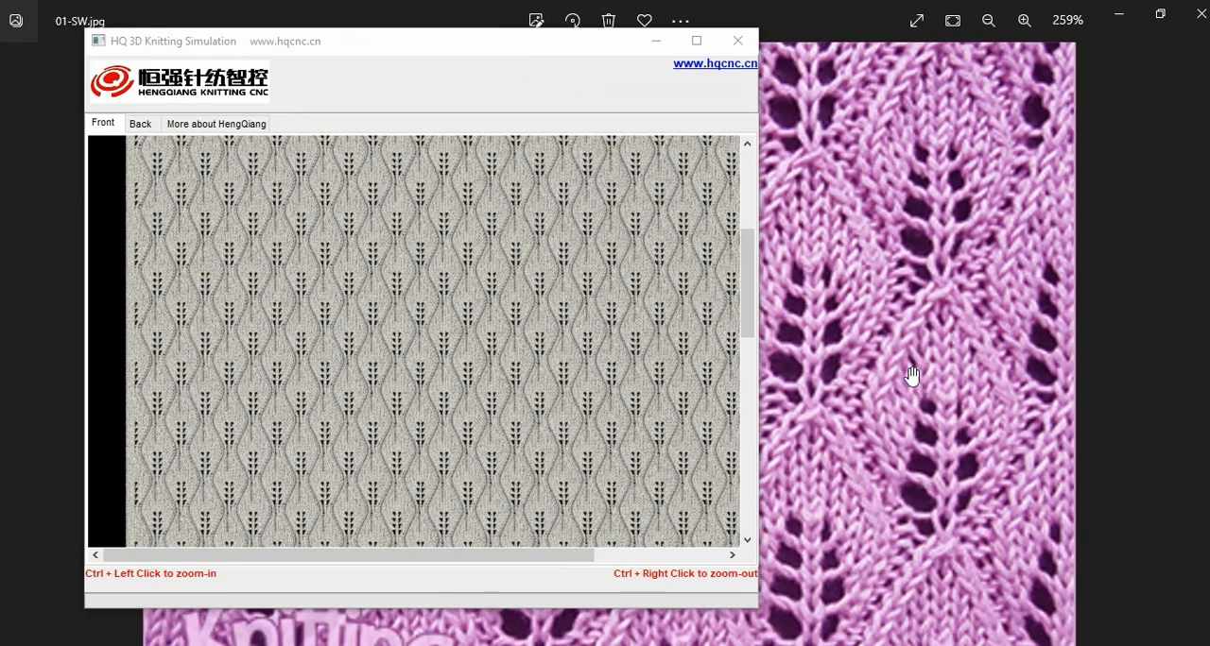
pyautogui.scroll(-2, 910, 375)
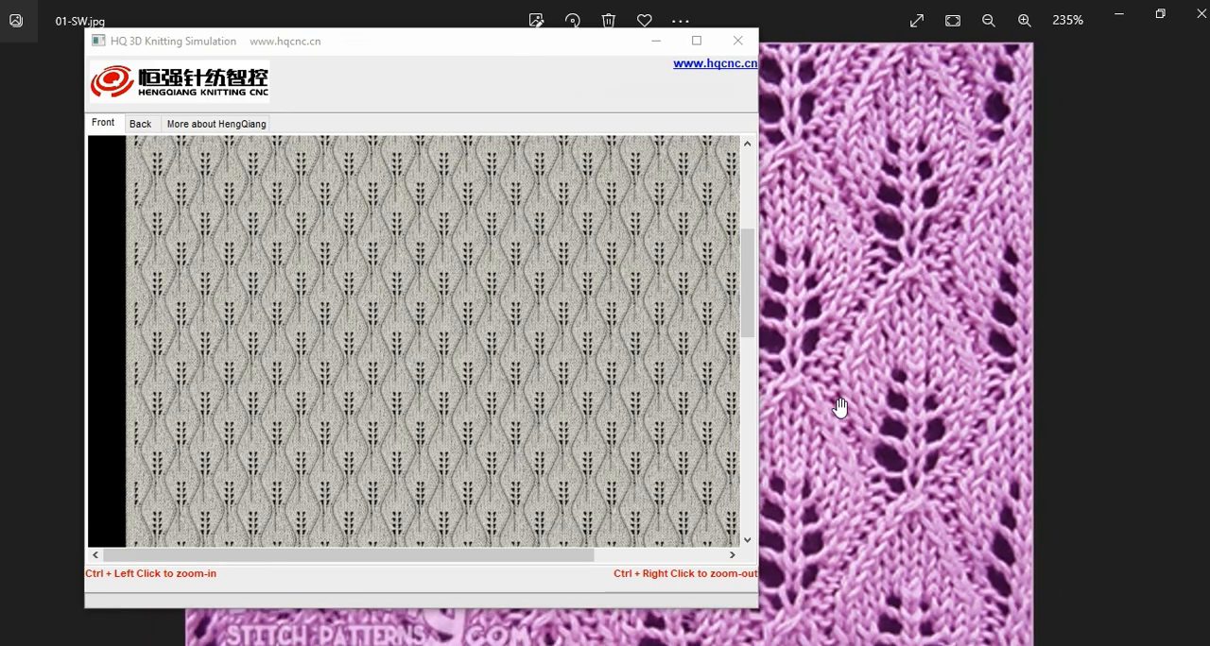
pyautogui.scroll(2, 839, 408)
pyautogui.scroll(2, 839, 408)
pyautogui.scroll(1, 869, 408)
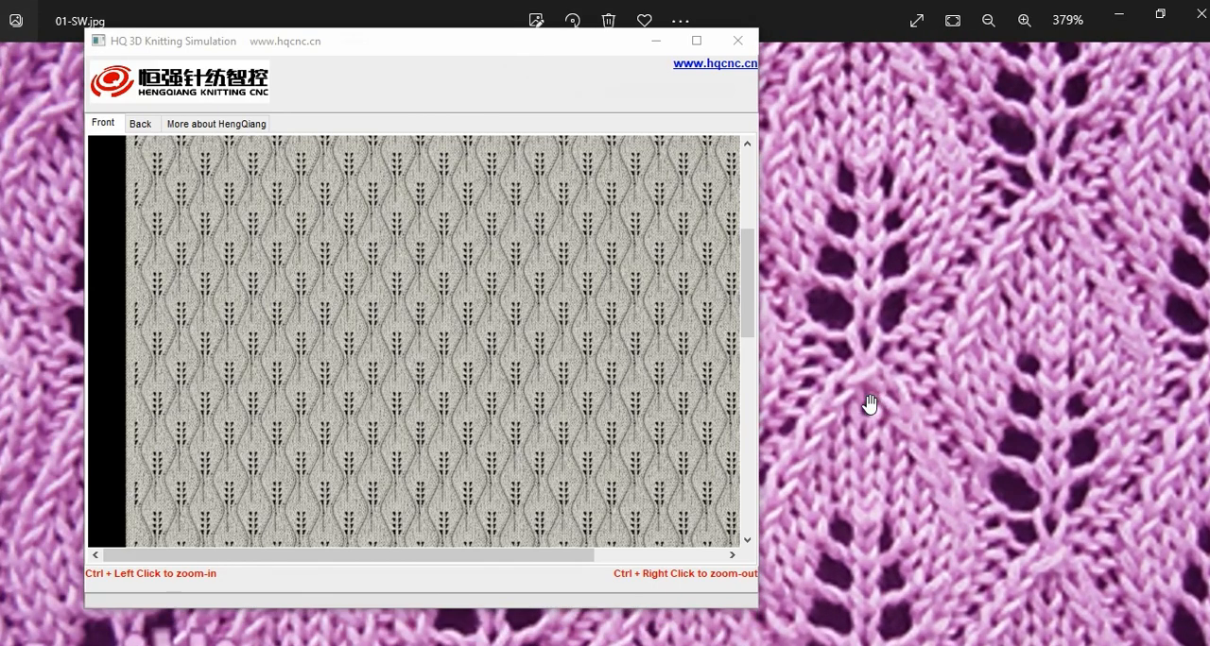
pyautogui.scroll(-1, 902, 383)
pyautogui.scroll(-7, 902, 383)
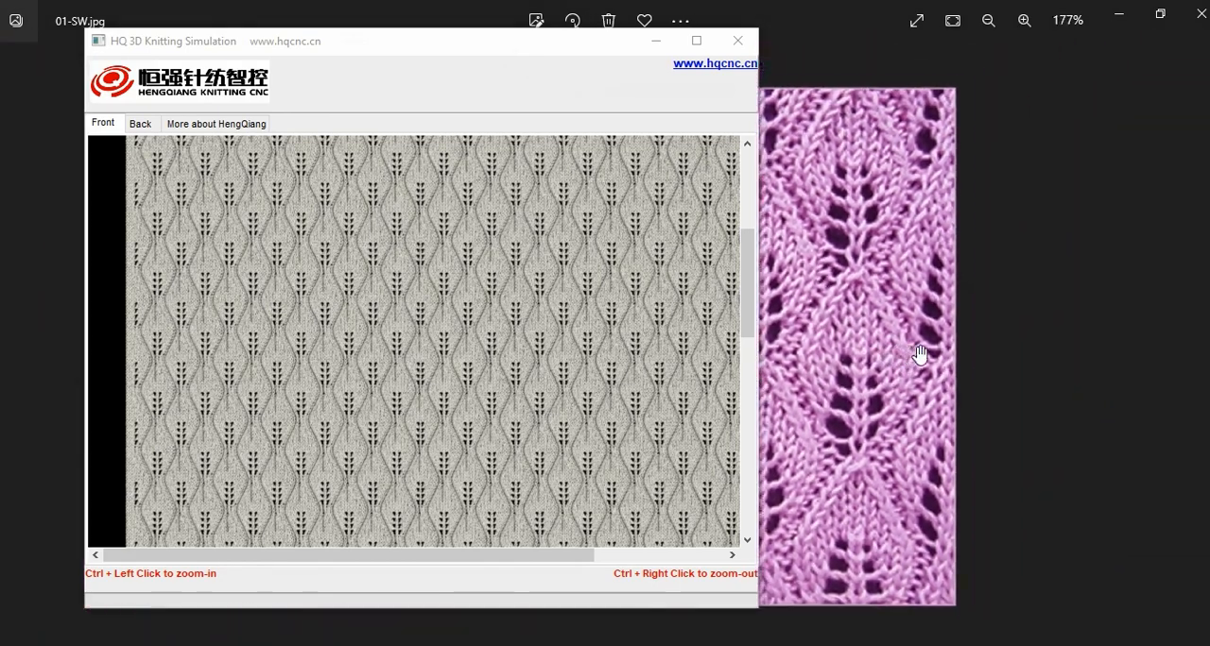
# Step: Arrange the reduced 01-SW.jpg photo and the 3D simulation window side by side to compare the whole stitch patterns
pyautogui.click(1118, 13)
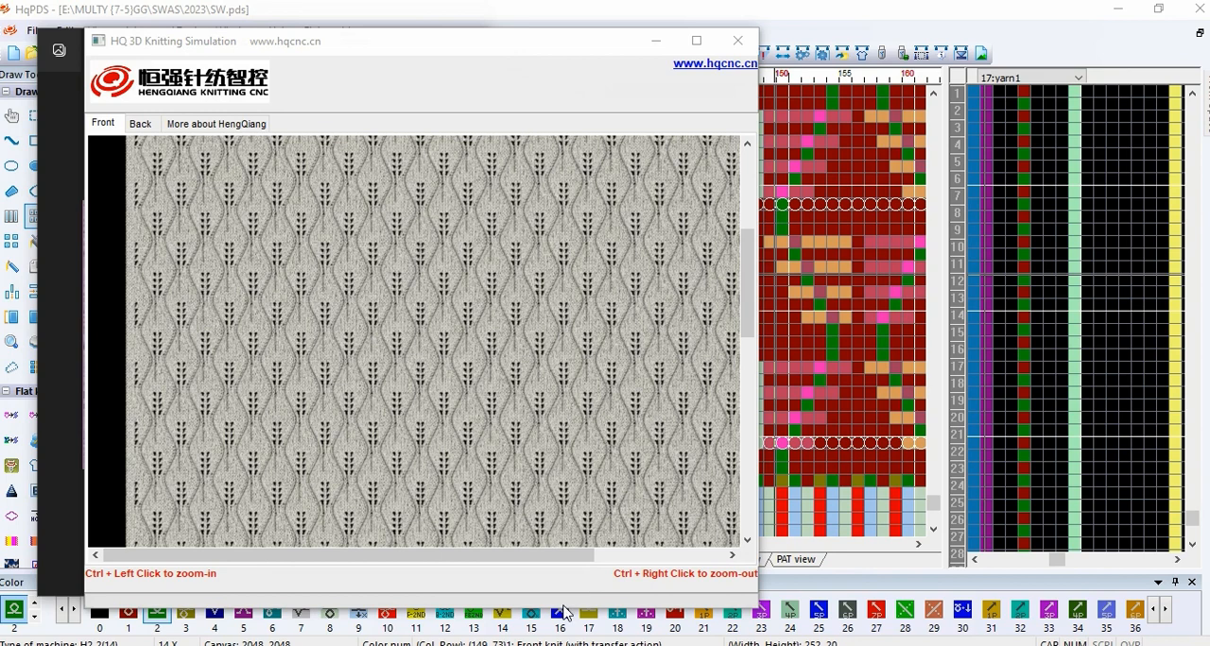
pyautogui.click(546, 645)
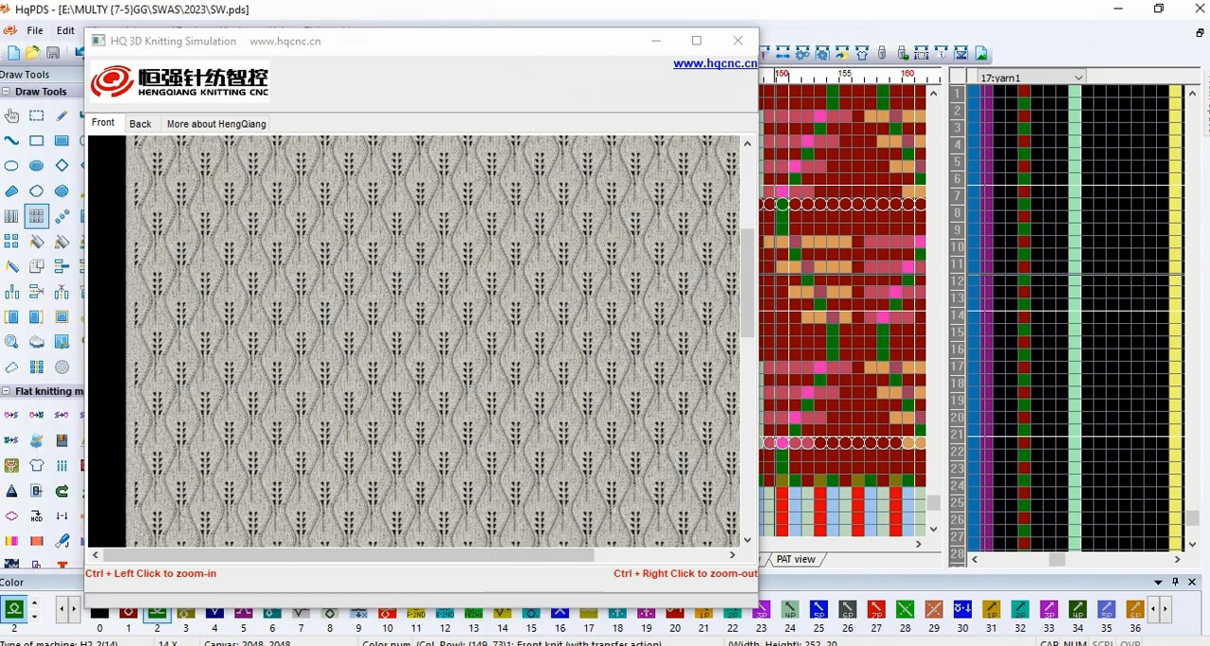
pyautogui.click(546, 645)
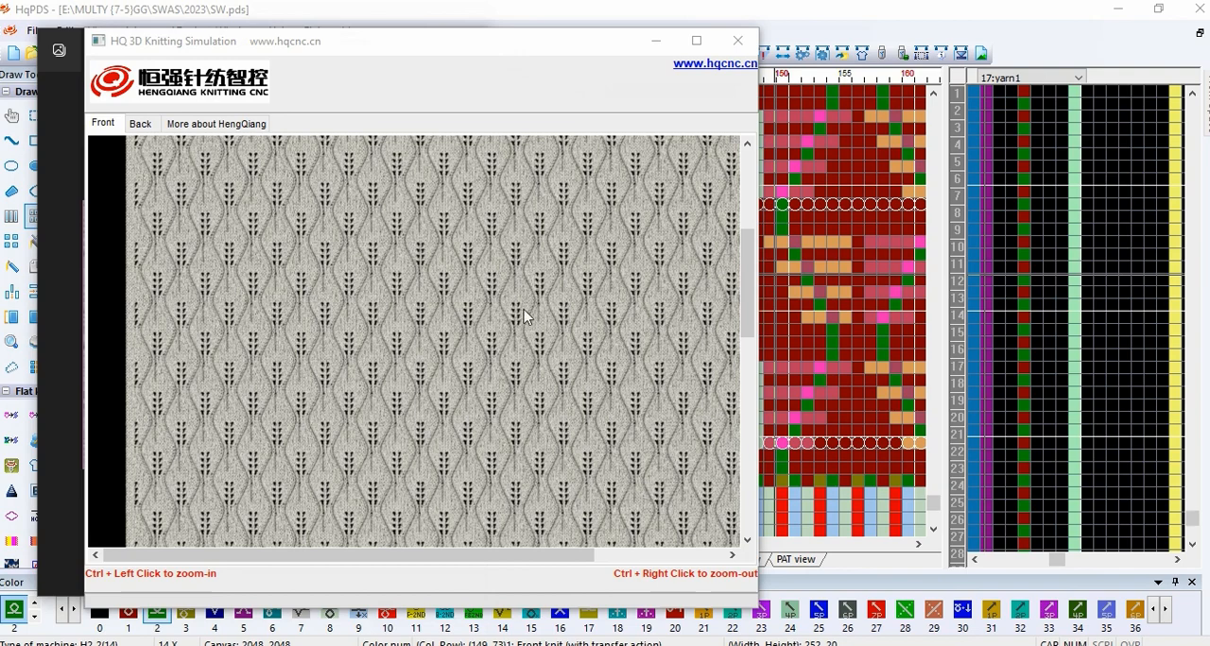
pyautogui.moveTo(539, 47); pyautogui.dragTo(600, 62)
pyautogui.moveTo(686, 73); pyautogui.dragTo(1136, 76)
pyautogui.click(558, 274)
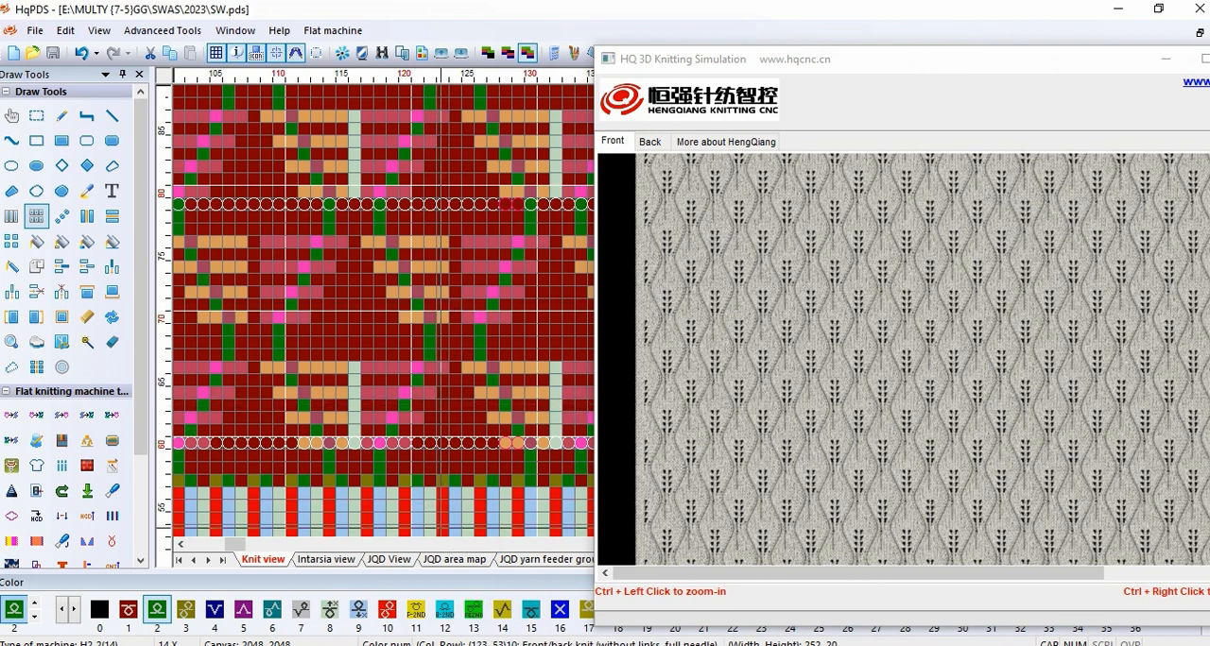
pyautogui.click(544, 644)
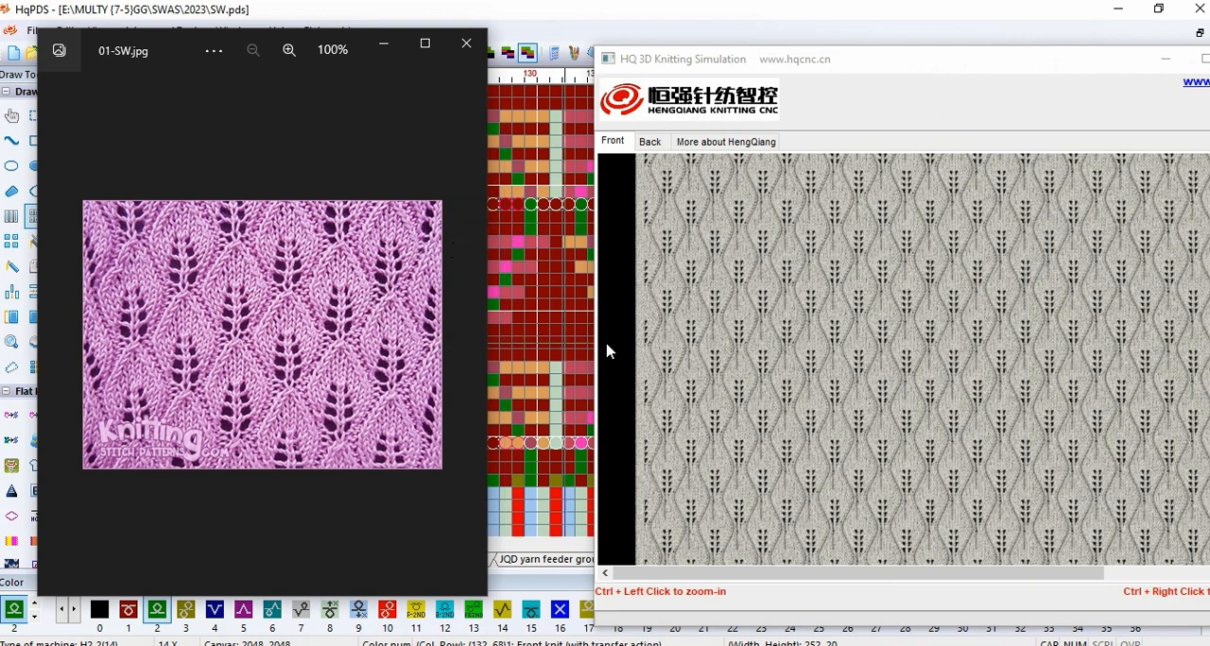
pyautogui.moveTo(815, 62); pyautogui.dragTo(697, 51)
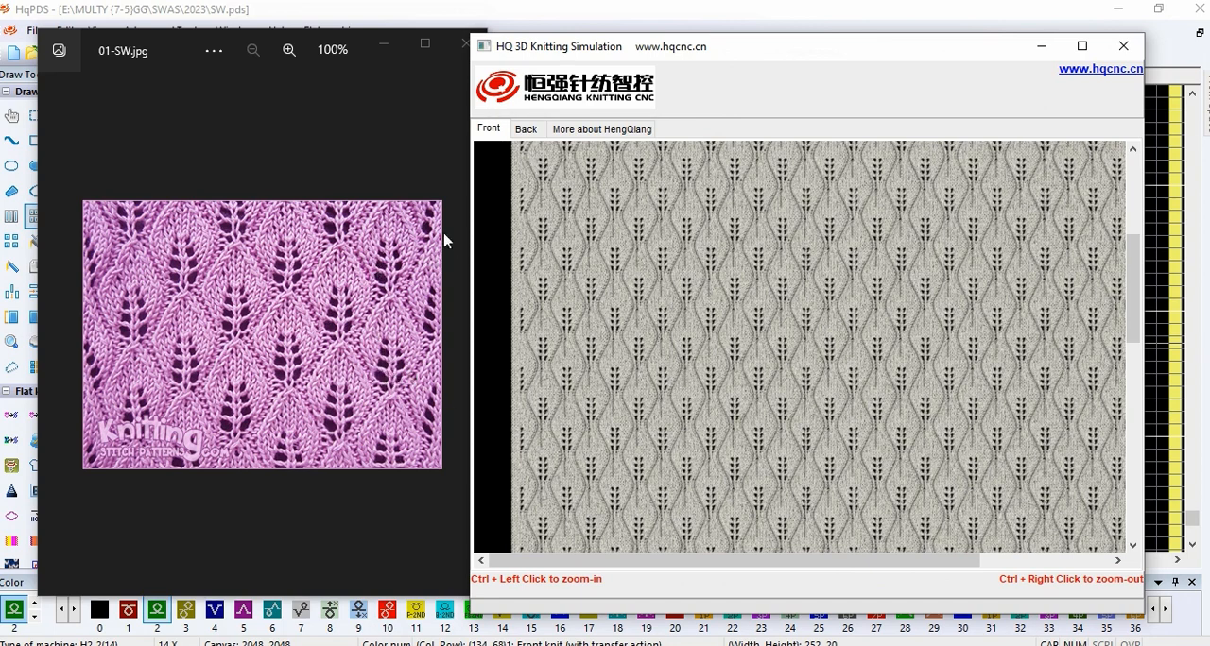
# Step: Minimize the simulation window and upload the SW pattern, accepting the upload prompt and dismissing the result message
pyautogui.click(1042, 46)
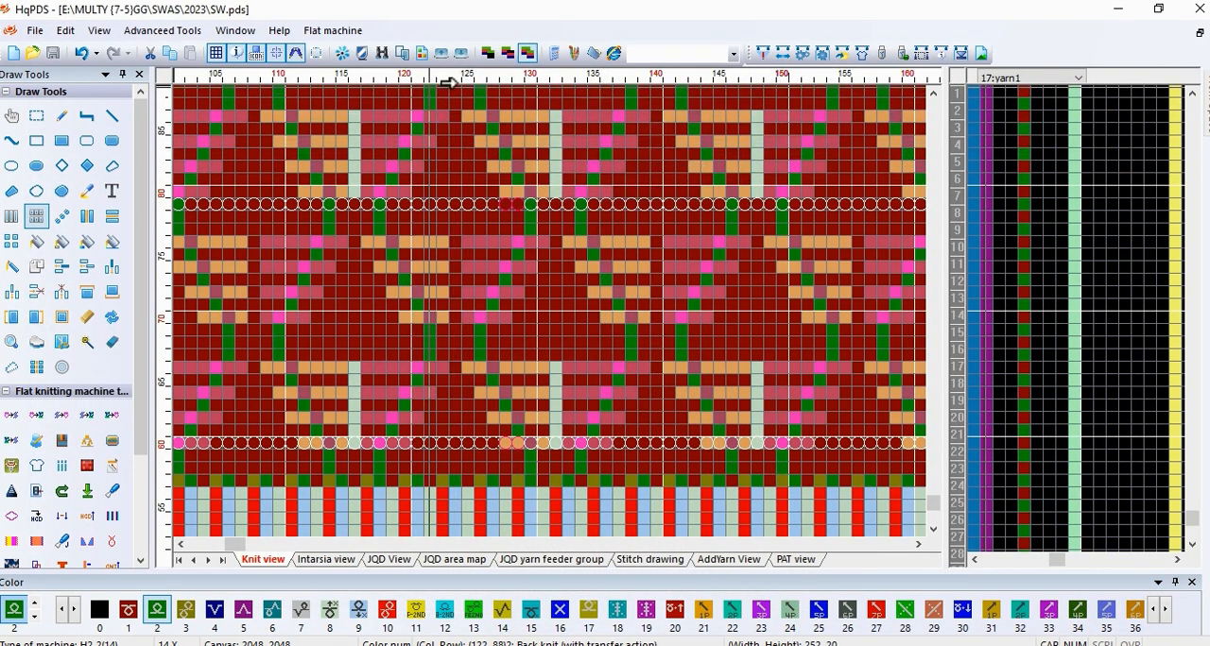
pyautogui.click(440, 54)
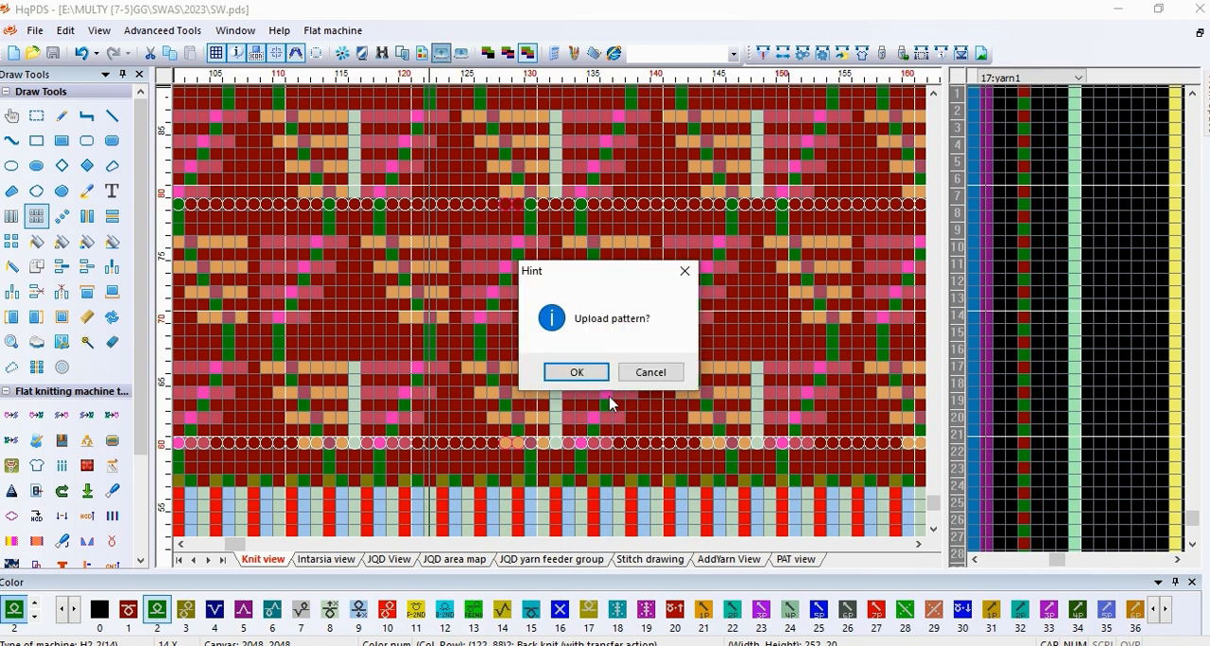
pyautogui.click(578, 374)
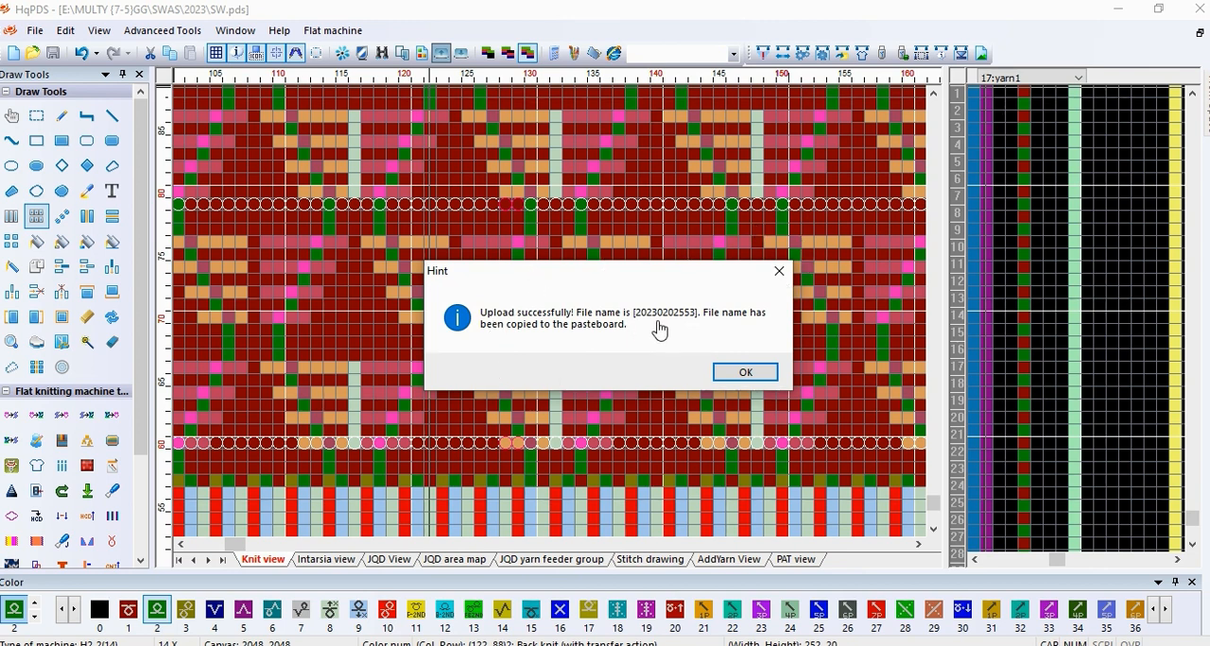
pyautogui.click(765, 373)
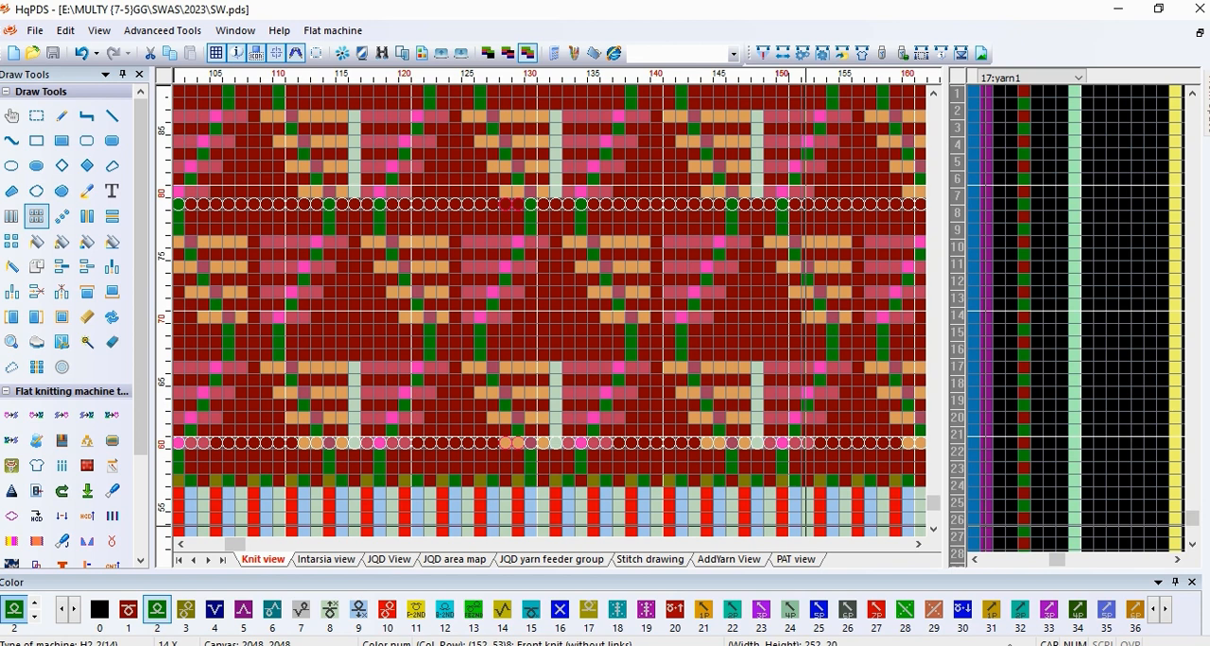
pyautogui.click(1041, 645)
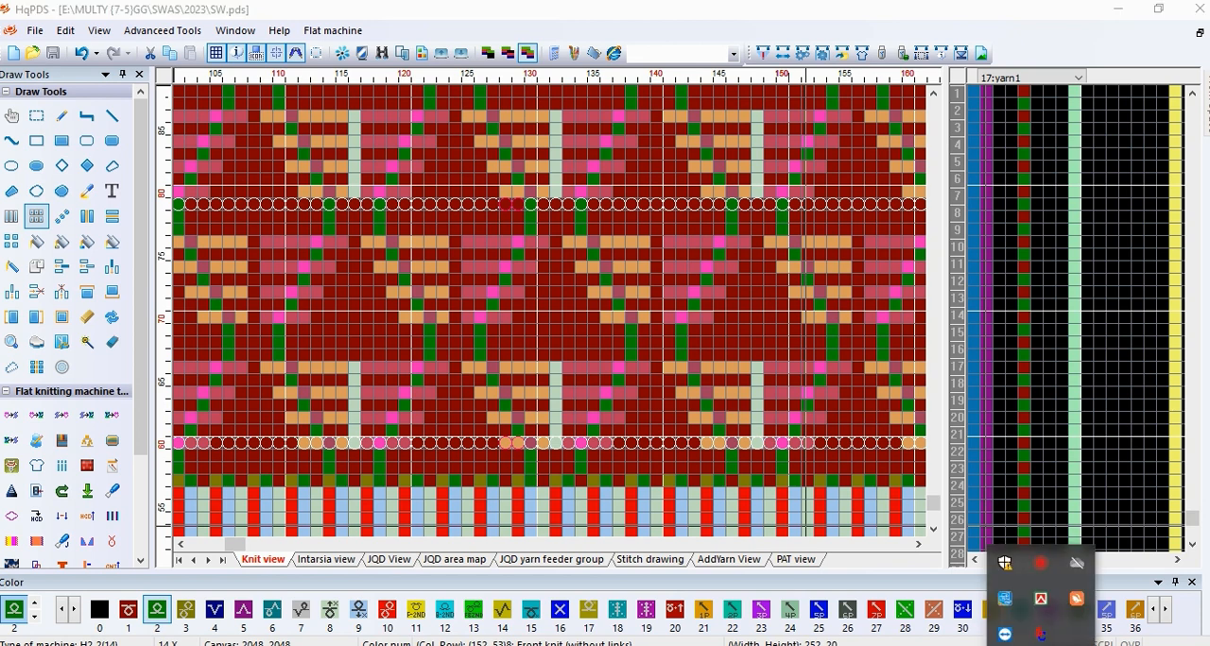
pyautogui.click(1044, 568)
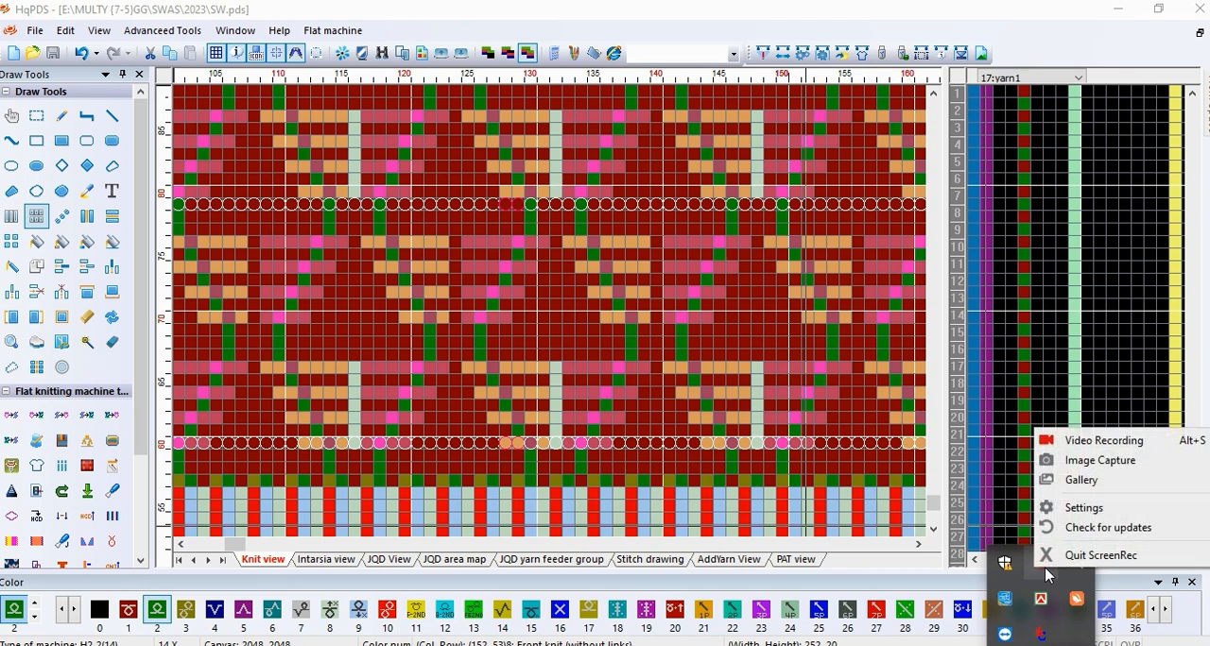